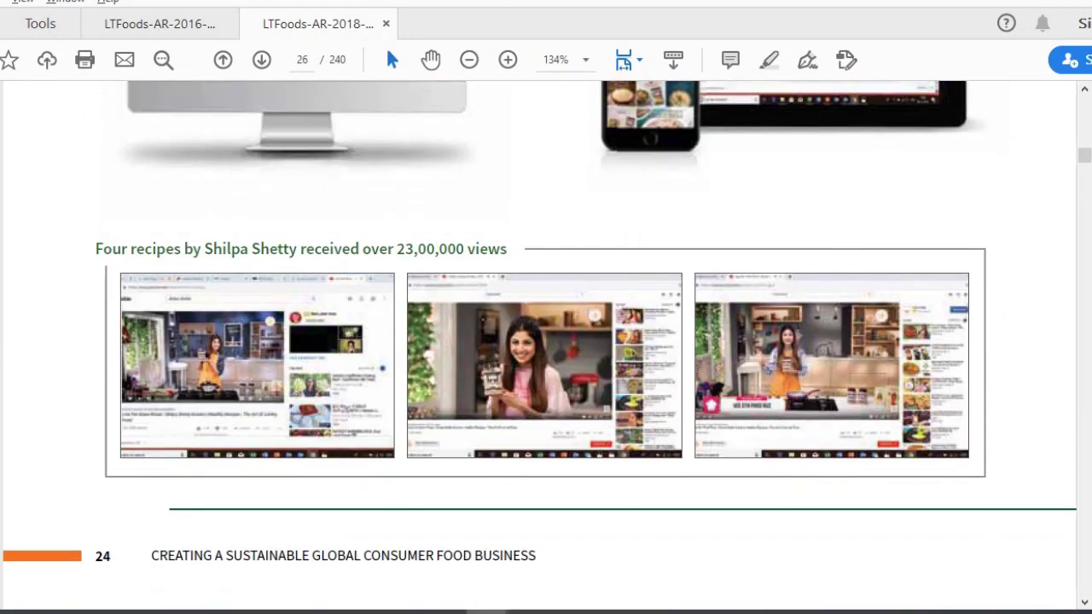
# Review the digital campaign pages and the Outreach impact figures for YouTube views and subscribers in the 2018-19 annual report.
pyautogui.moveTo(568, 422)
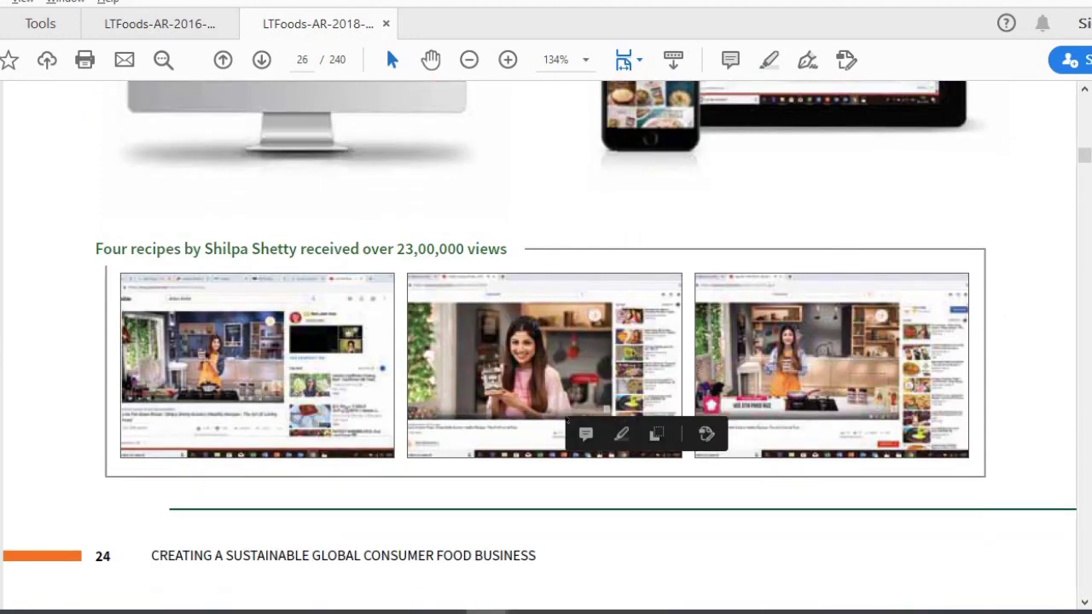
pyautogui.click(1049, 353)
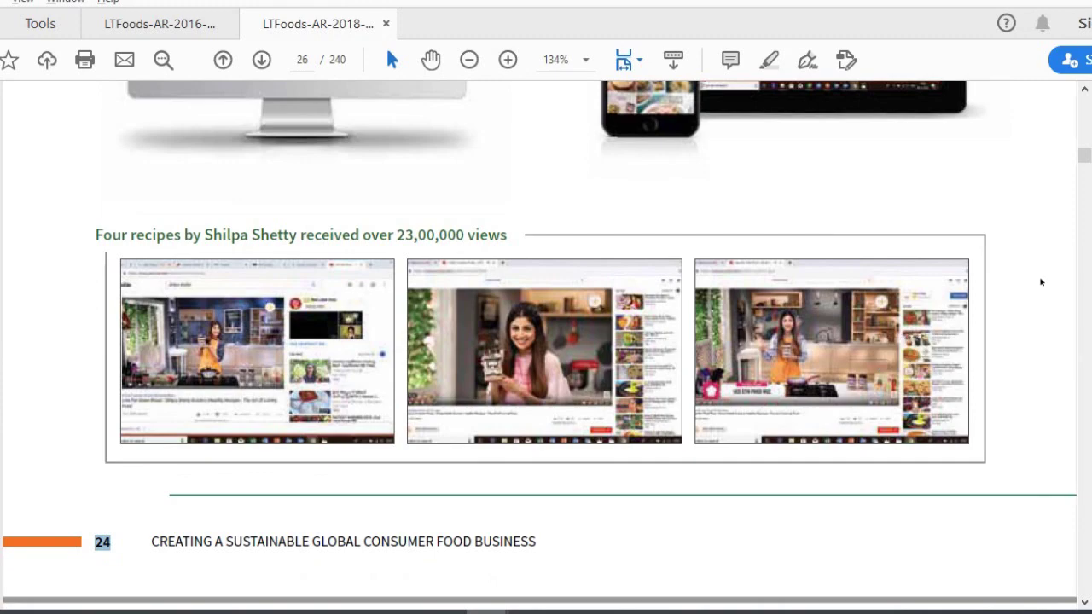
pyautogui.scroll(-1, 1043, 282)
pyautogui.click(1041, 282)
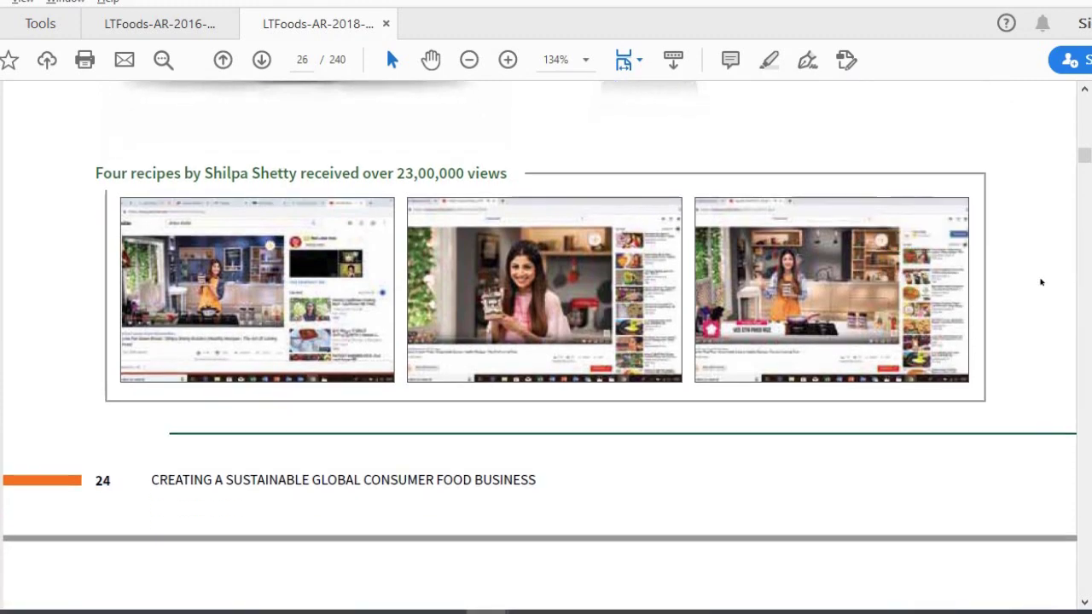
pyautogui.scroll(-5, 1041, 282)
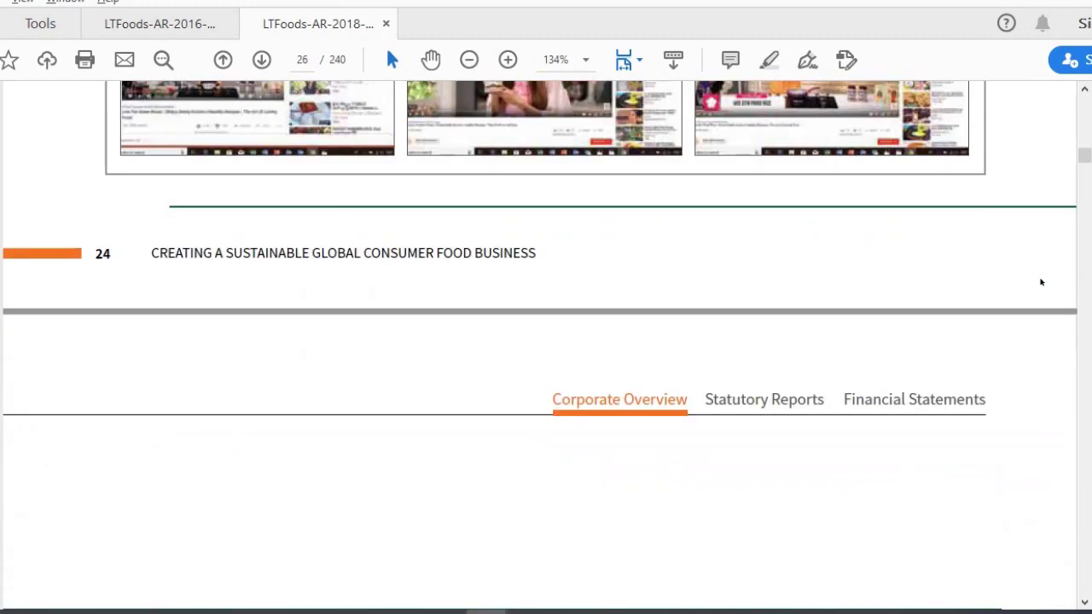
pyautogui.scroll(-5, 1041, 282)
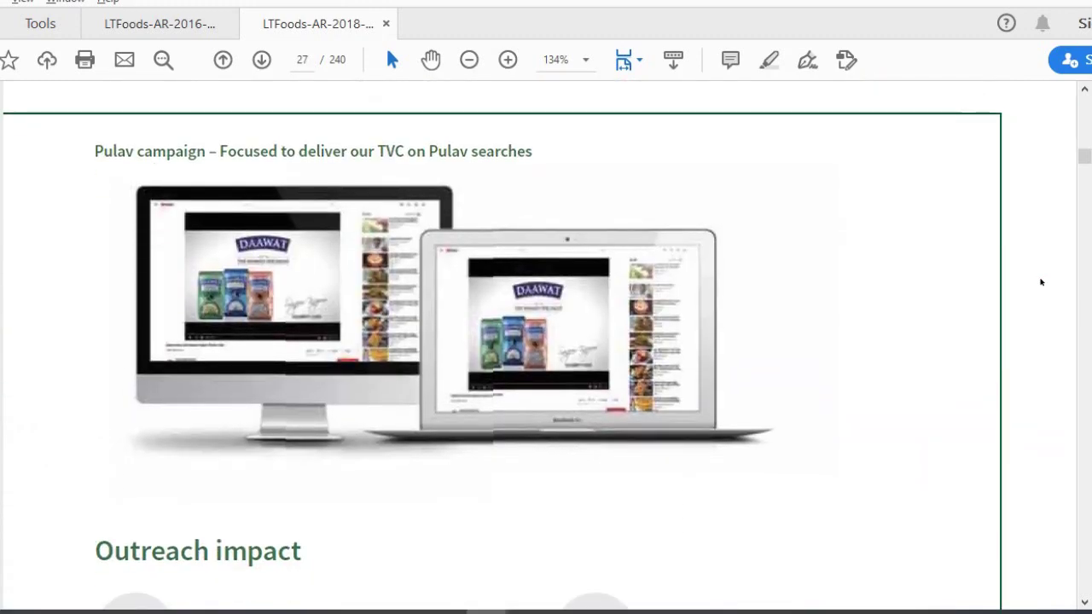
pyautogui.scroll(-2, 1041, 282)
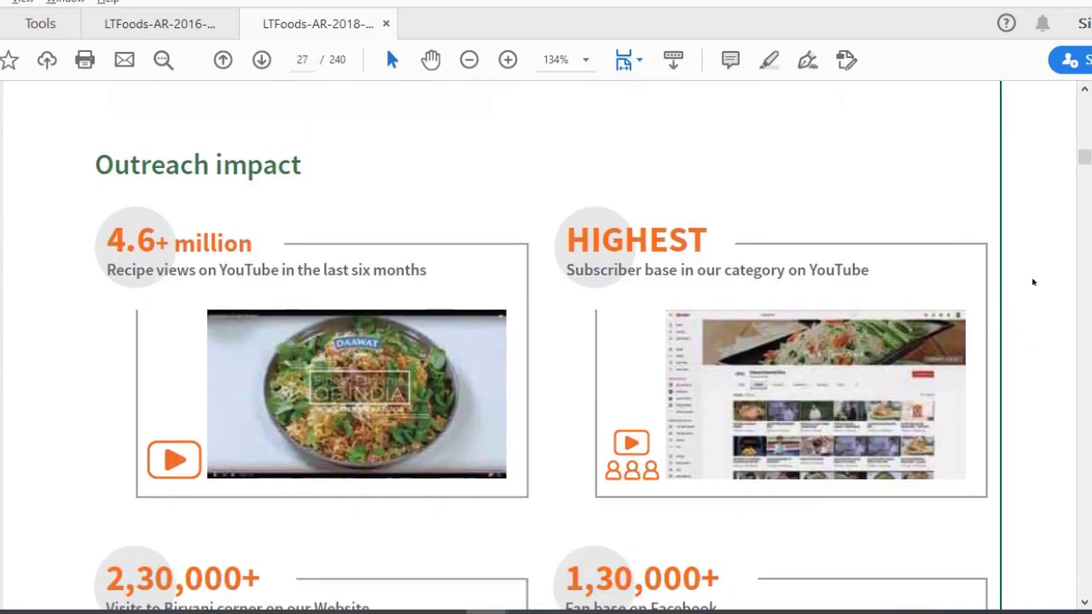
pyautogui.moveTo(108, 242); pyautogui.dragTo(253, 246)
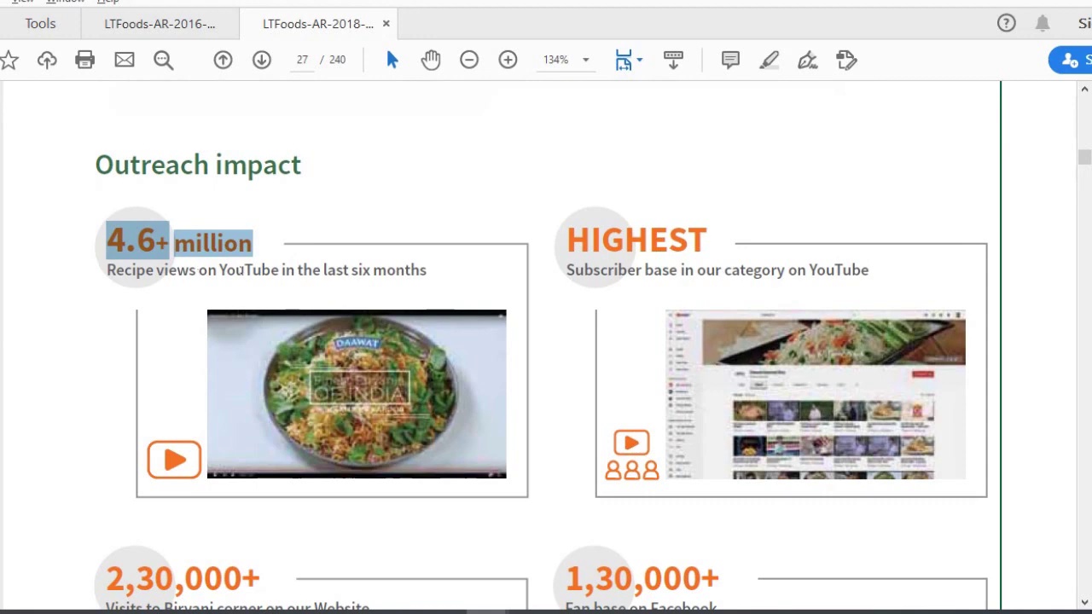
pyautogui.tripleClick(709, 270)
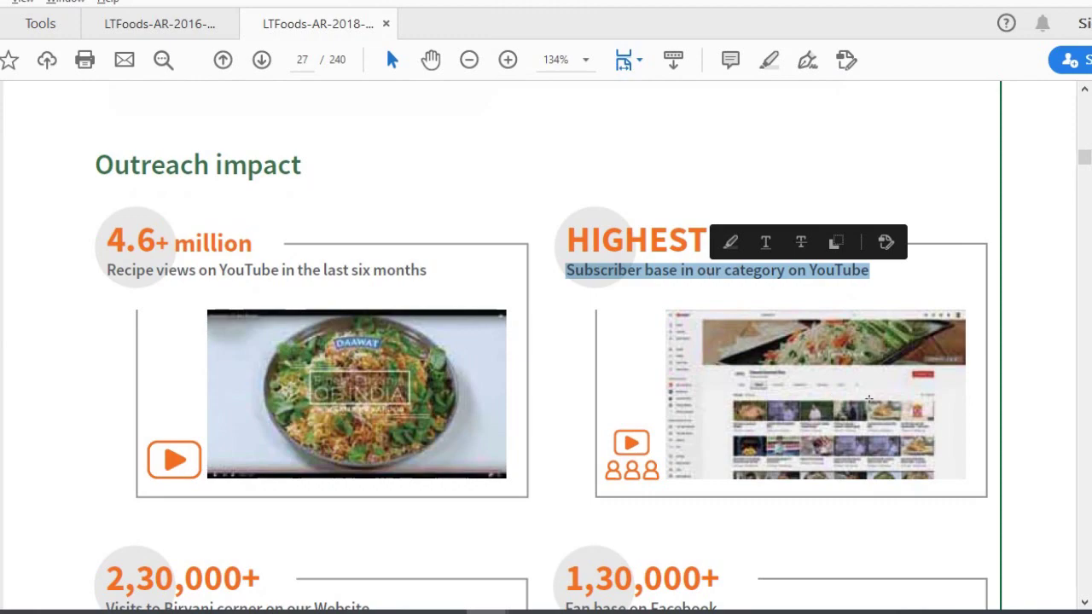
pyautogui.click(1032, 414)
# Examine the Indian promoters' rows in the category-wise share holding table, including individuals, directors and relatives, group companies and the sub-total.
pyautogui.scroll(-10, 1032, 414)
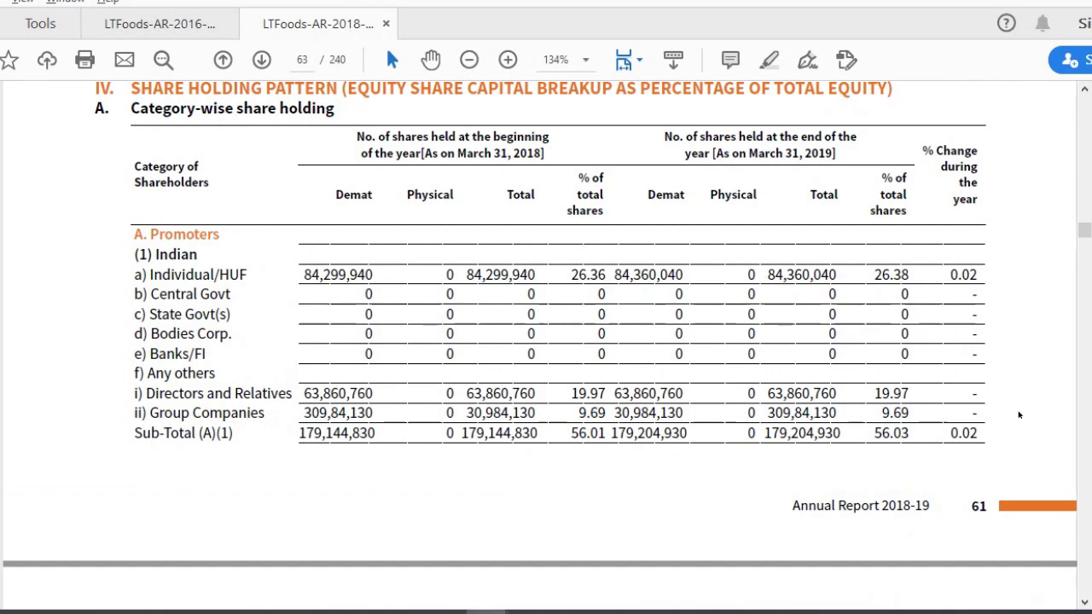
pyautogui.tripleClick(184, 276)
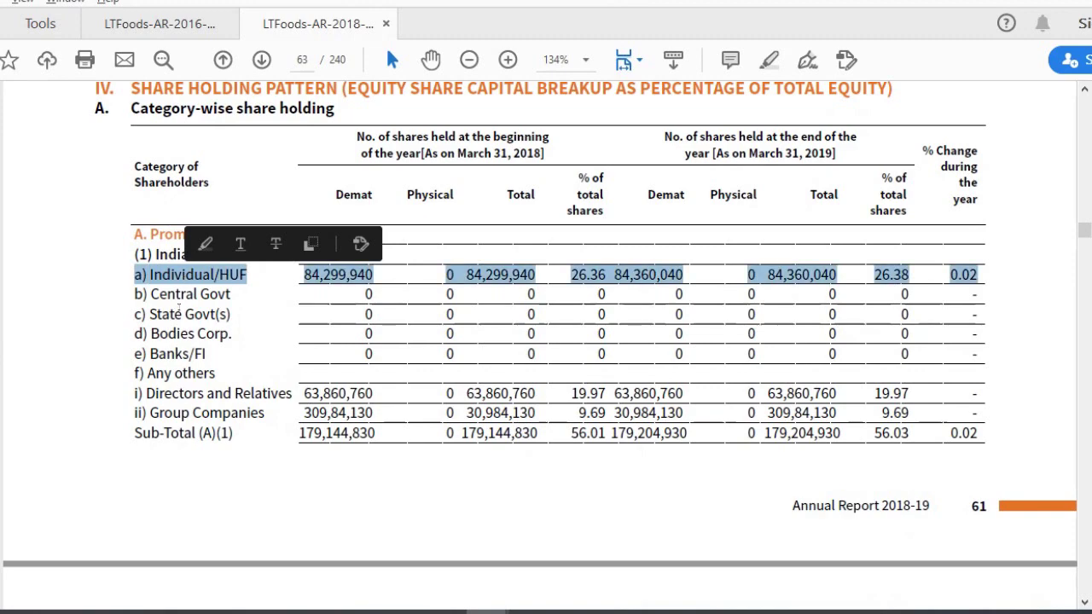
pyautogui.tripleClick(256, 395)
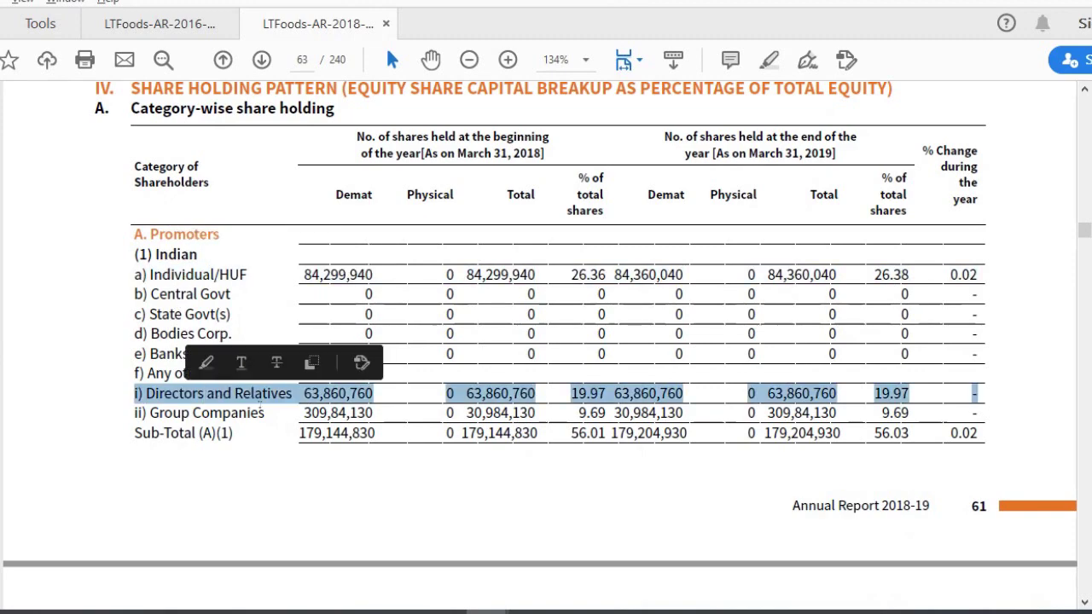
pyautogui.tripleClick(227, 412)
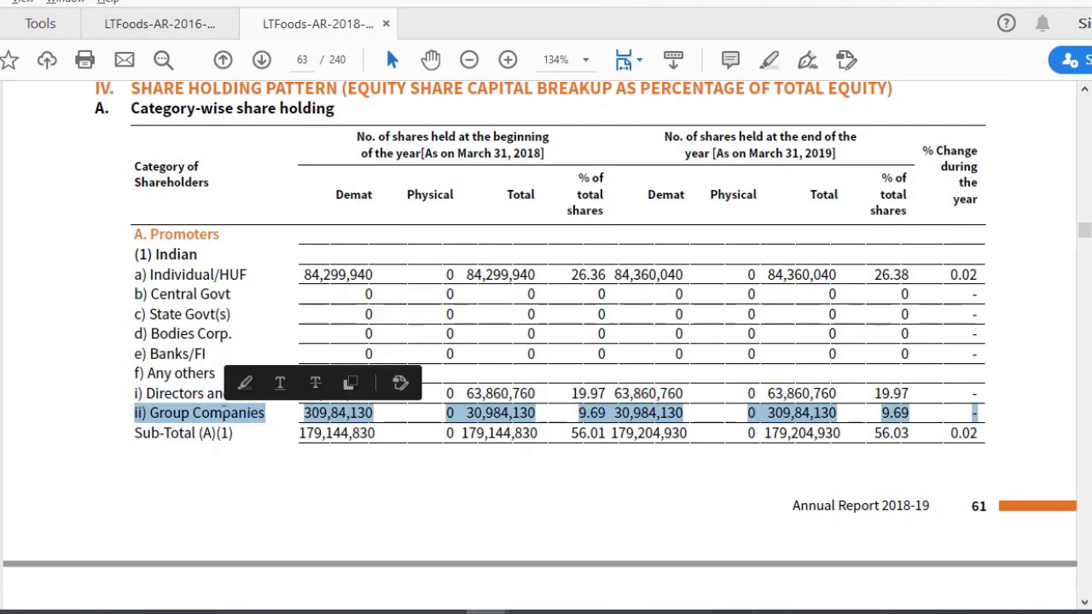
pyautogui.moveTo(874, 434); pyautogui.dragTo(932, 439)
pyautogui.click(933, 439)
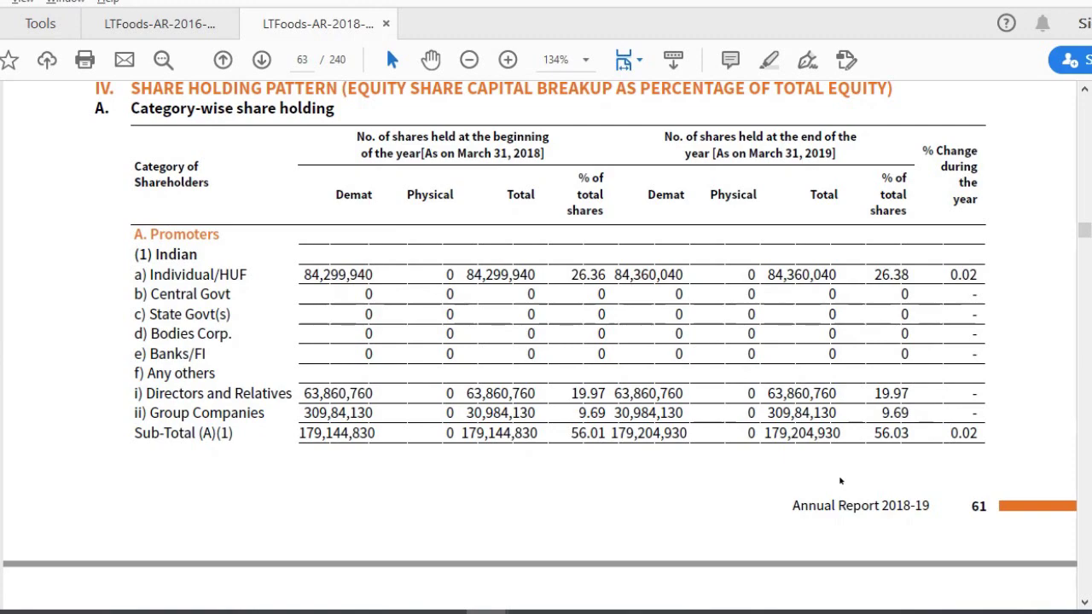
# Examine the Public Shareholding section in the Directors' Report, focusing on the Mutual Funds row and its change during the year.
pyautogui.scroll(-5, 840, 482)
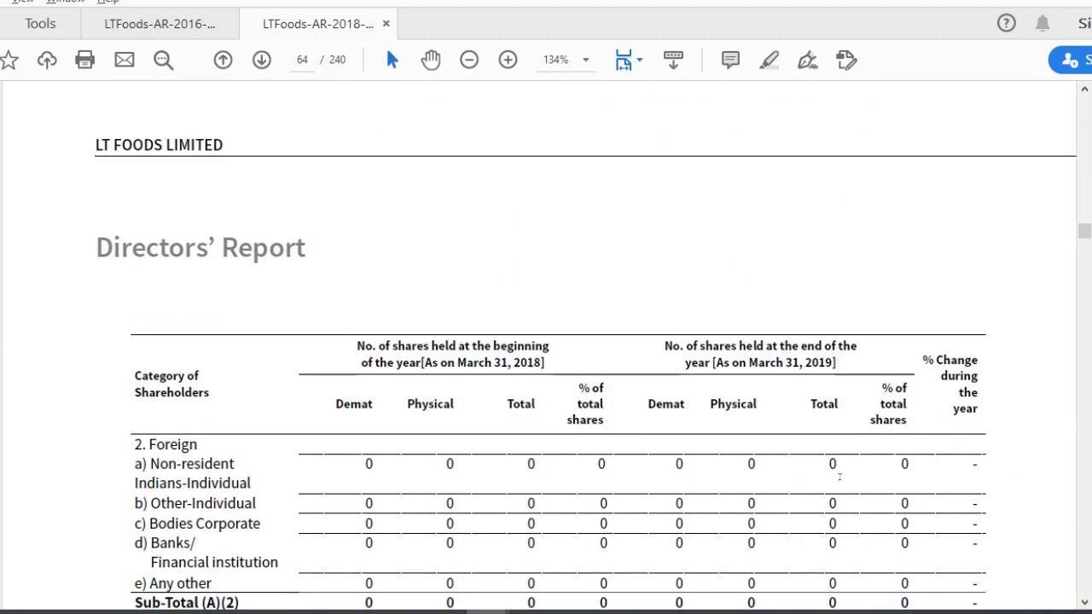
pyautogui.scroll(-5, 840, 477)
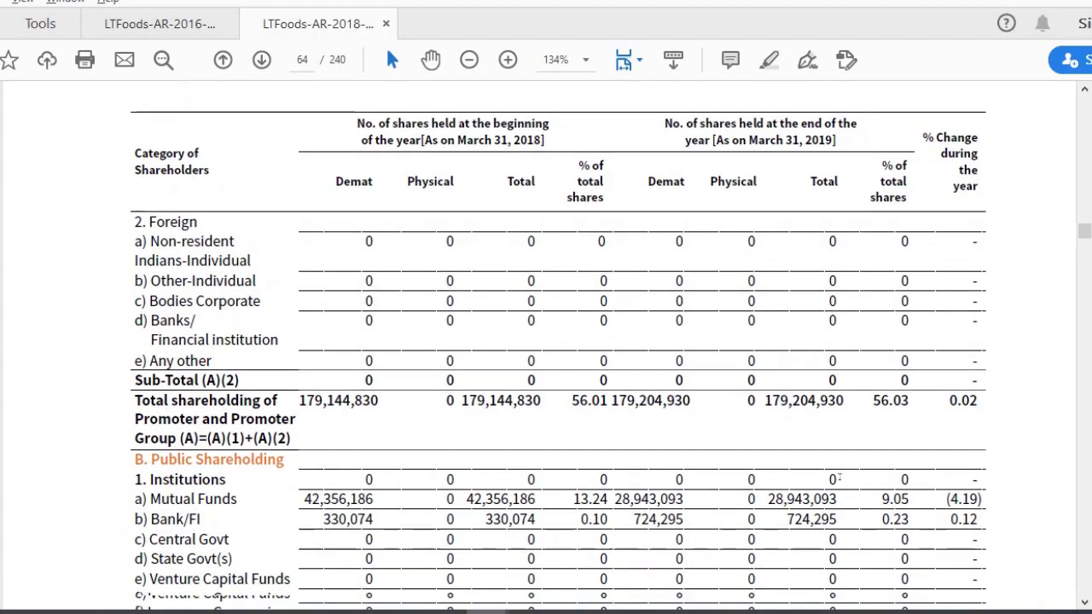
pyautogui.scroll(-3, 839, 479)
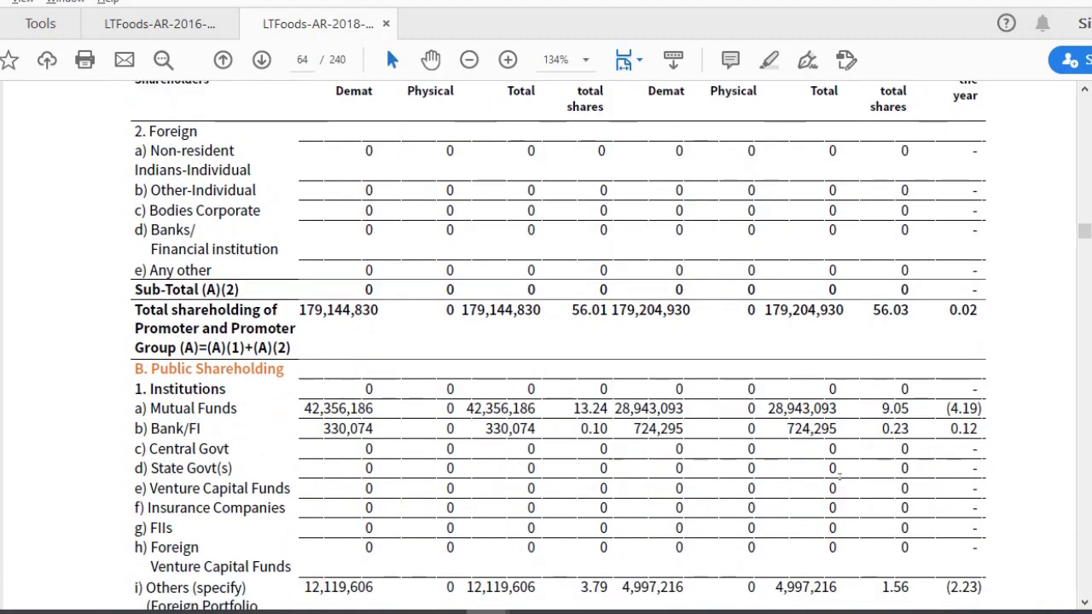
pyautogui.scroll(-5, 839, 478)
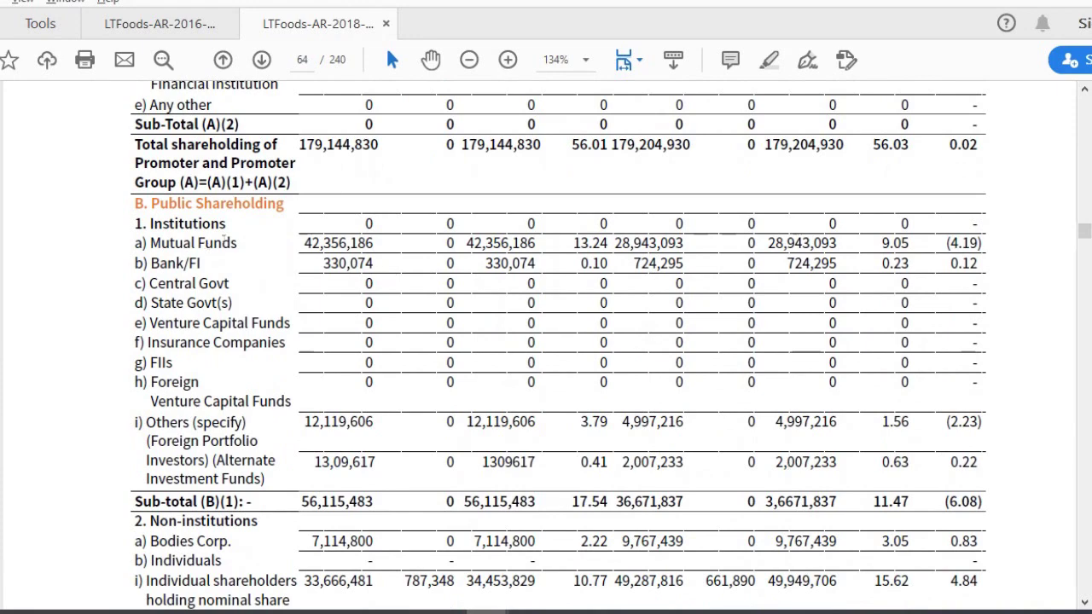
pyautogui.tripleClick(223, 243)
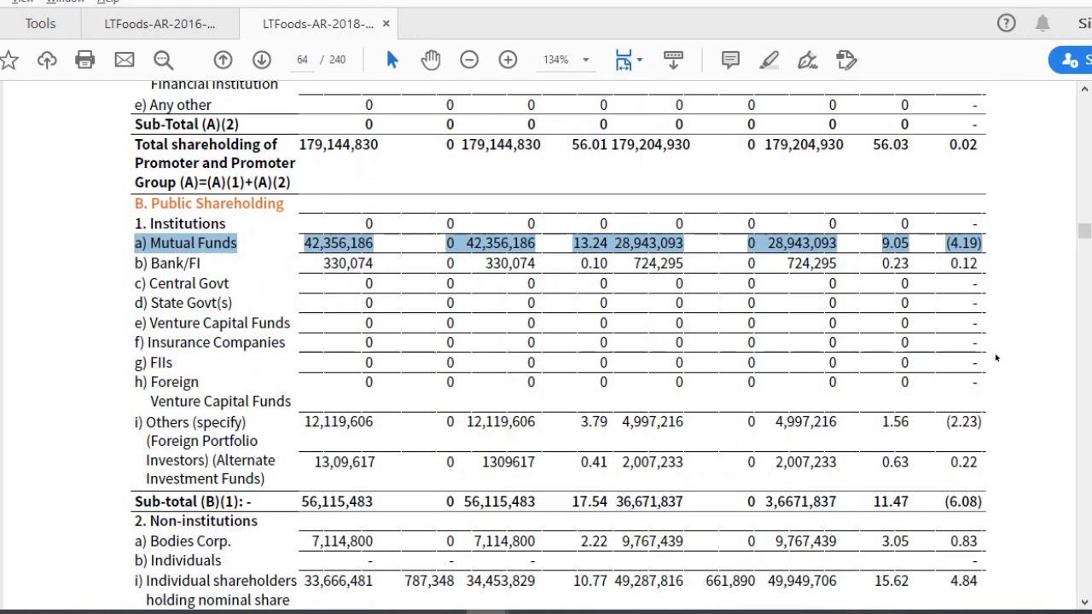
pyautogui.click(1026, 372)
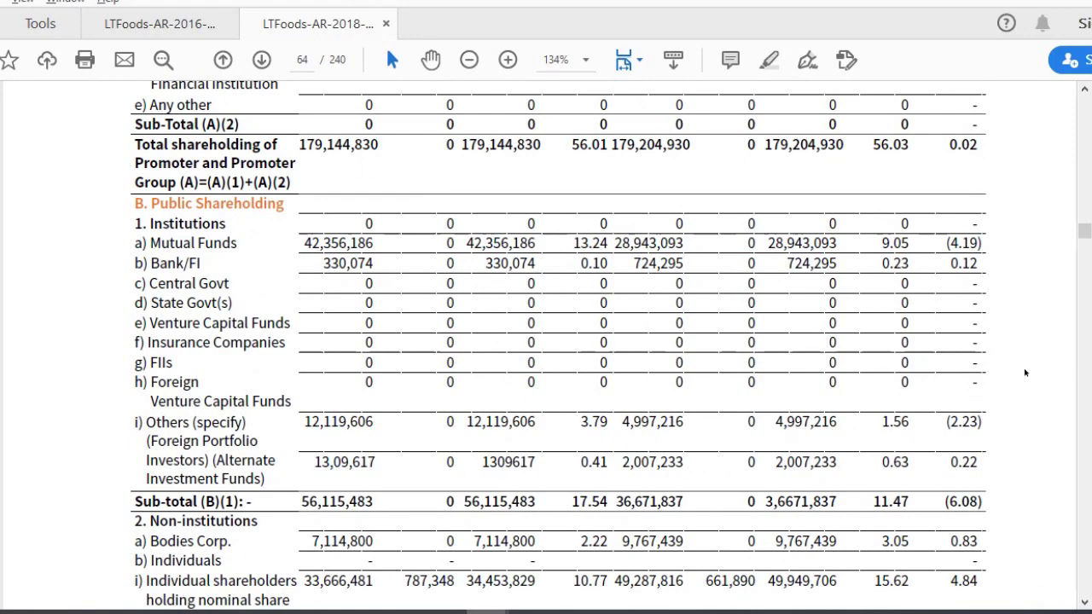
pyautogui.scroll(-1, 1025, 372)
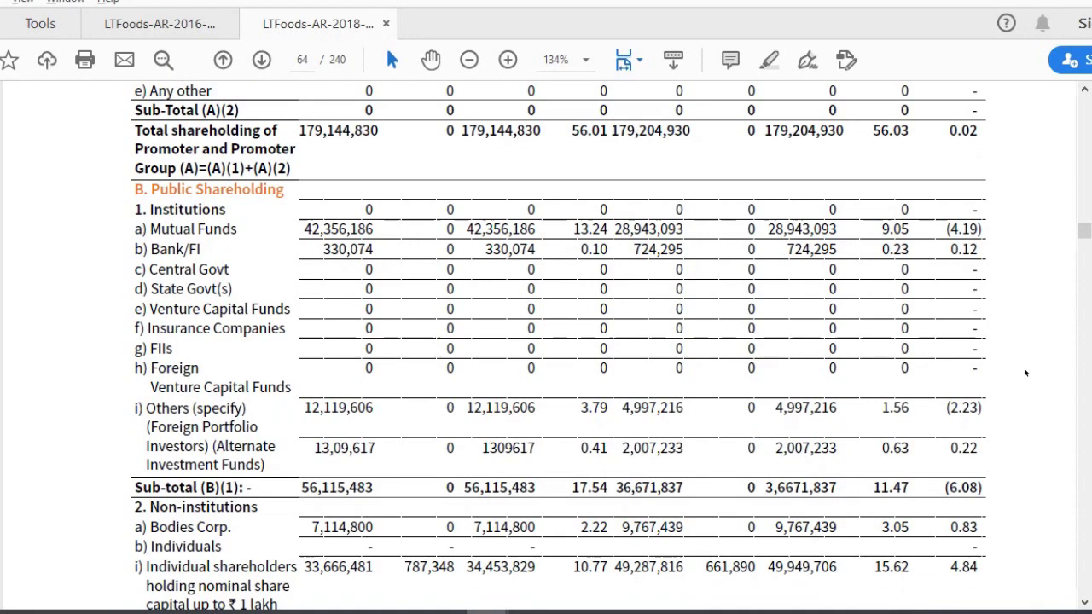
pyautogui.scroll(-3, 1025, 373)
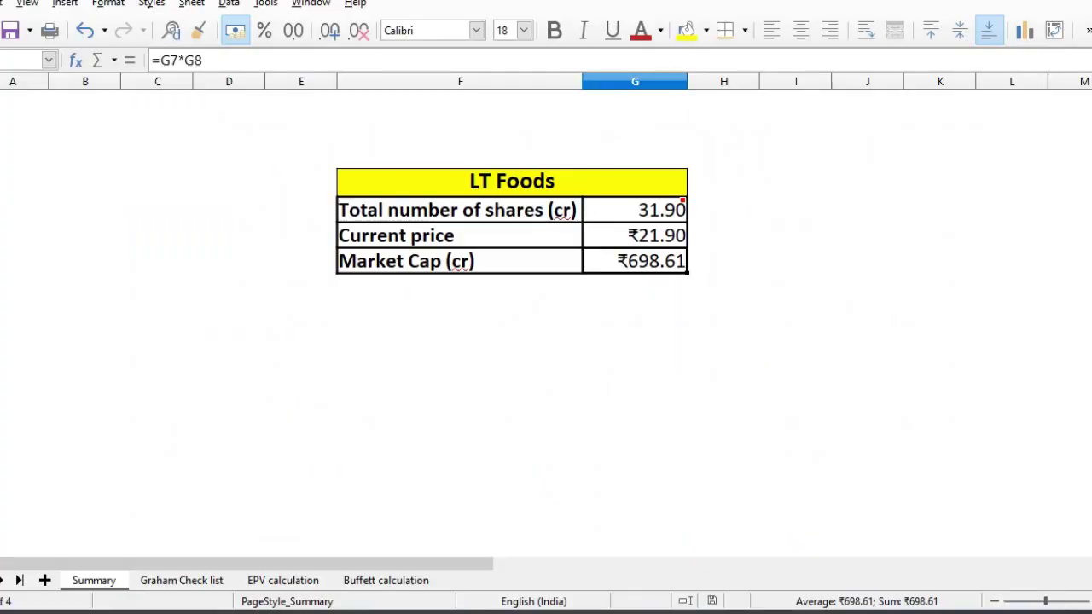
# In the LT Foods valuation spreadsheet, review the total number of shares, current price and market cap rows of the Summary sheet.
pyautogui.click(1, 210)
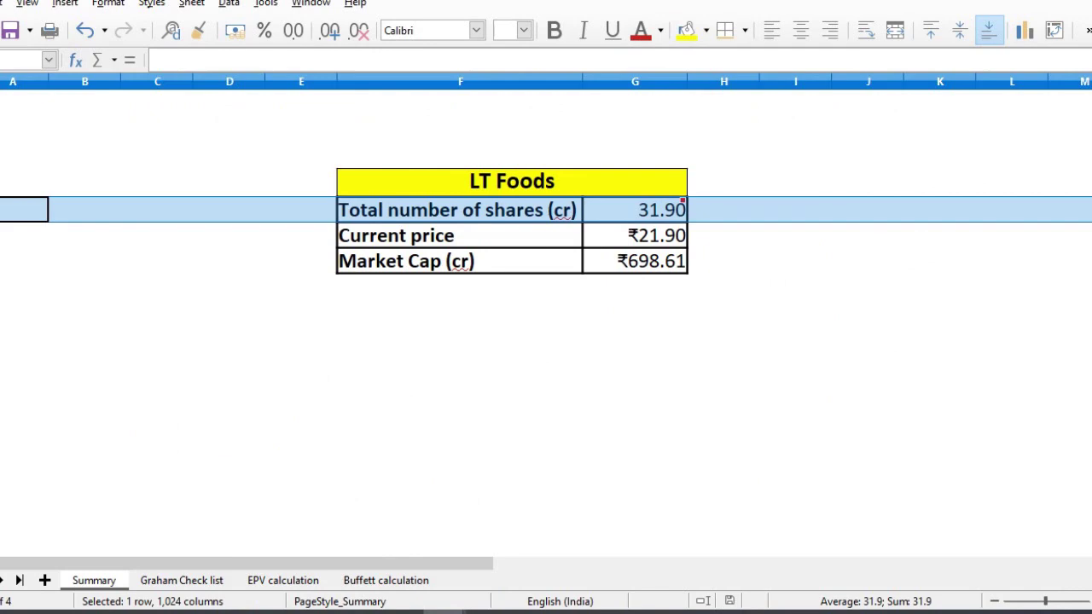
pyautogui.click(2, 235)
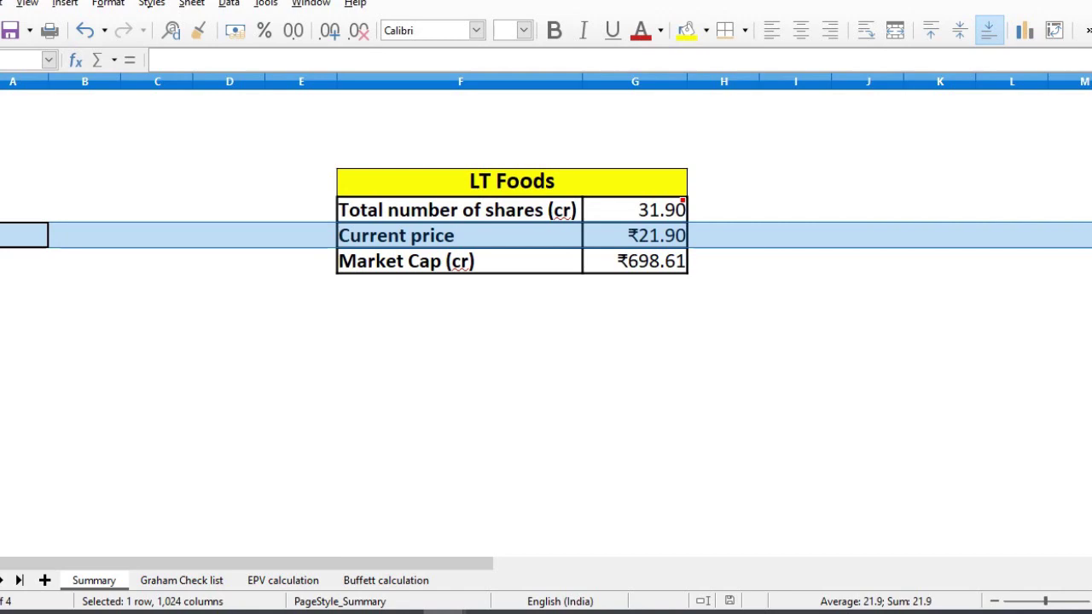
pyautogui.click(1, 261)
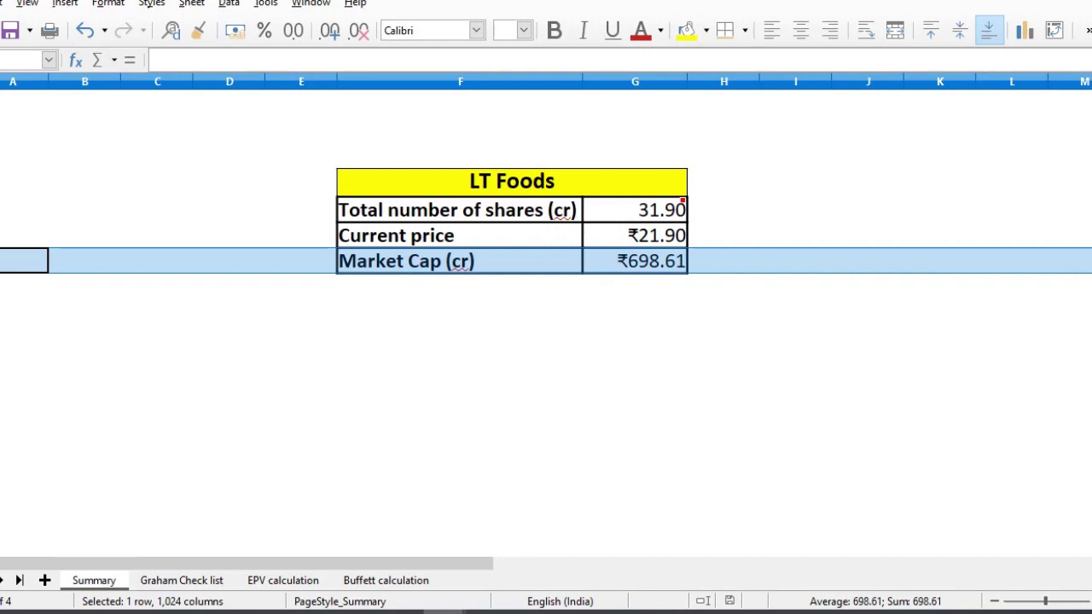
# Open the Graham Check list sheet and examine the Method 1 assets, liabilities, share count and check value.
pyautogui.click(182, 581)
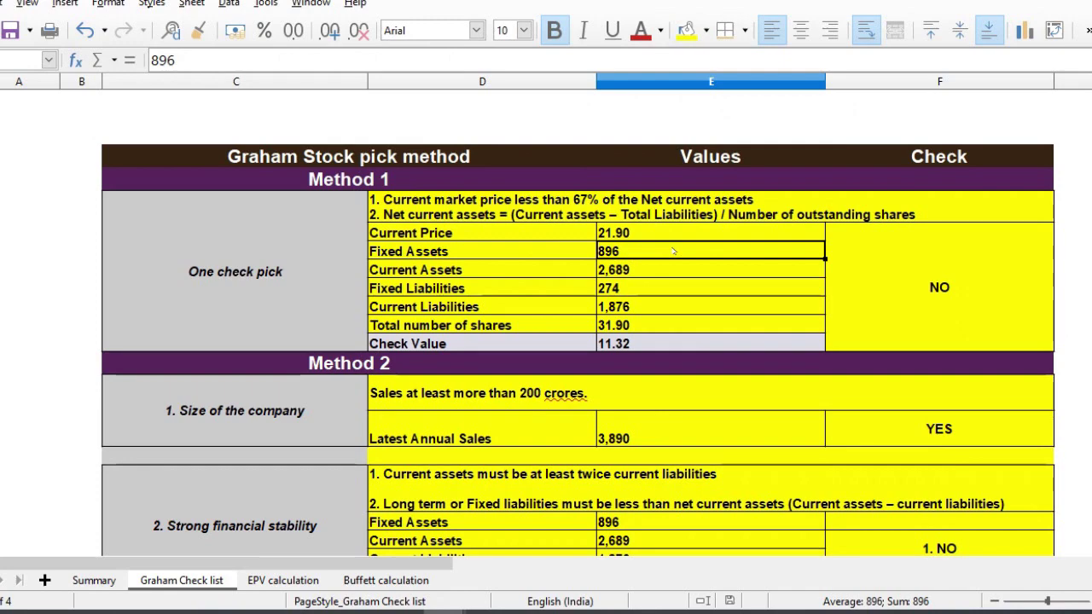
pyautogui.press('Down')
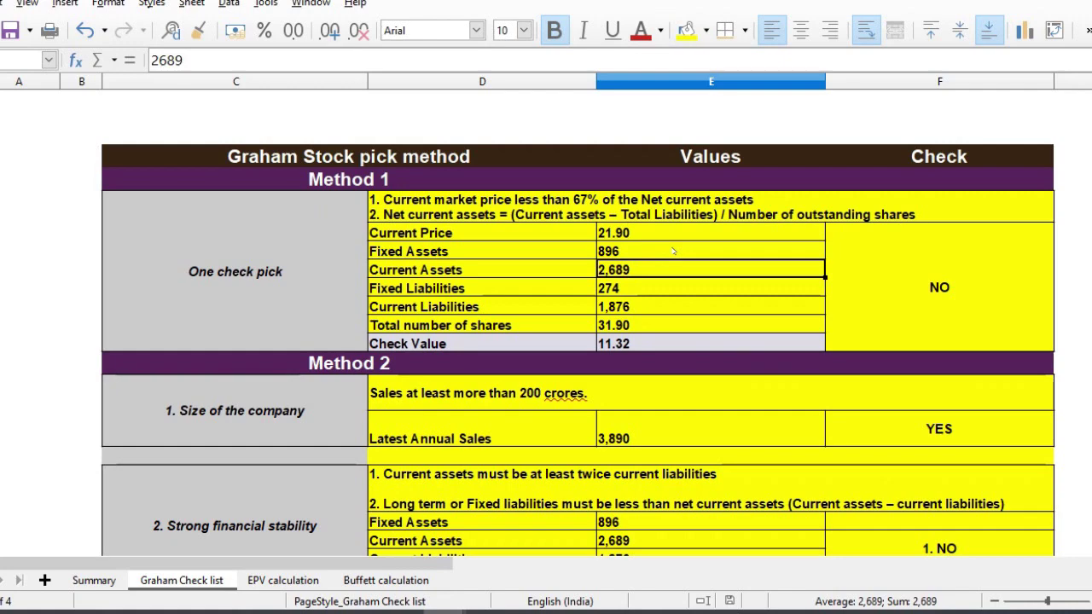
pyautogui.press('Down')
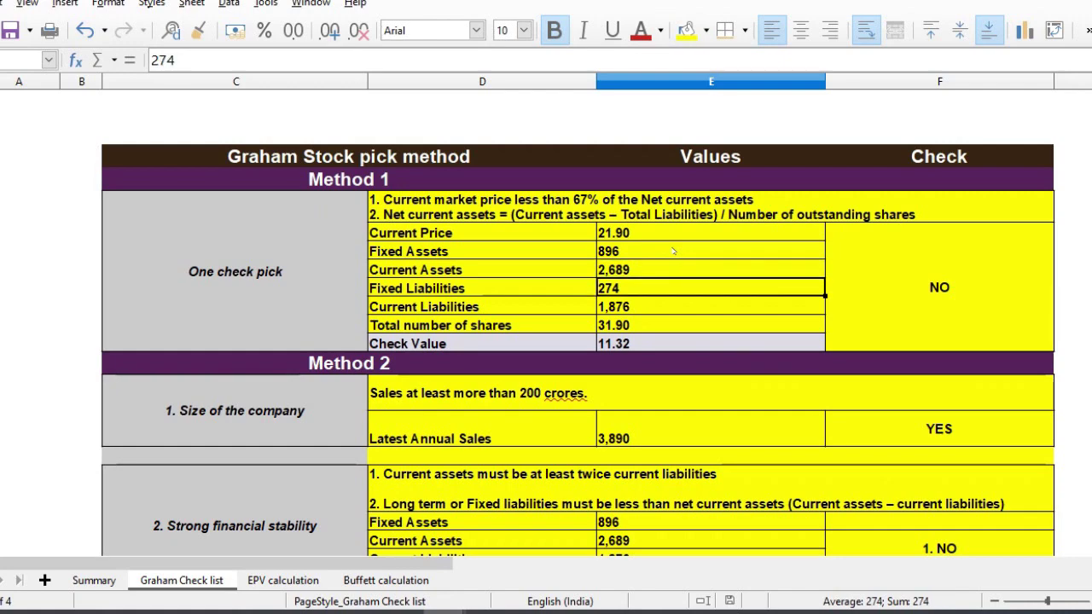
pyautogui.press('Down')
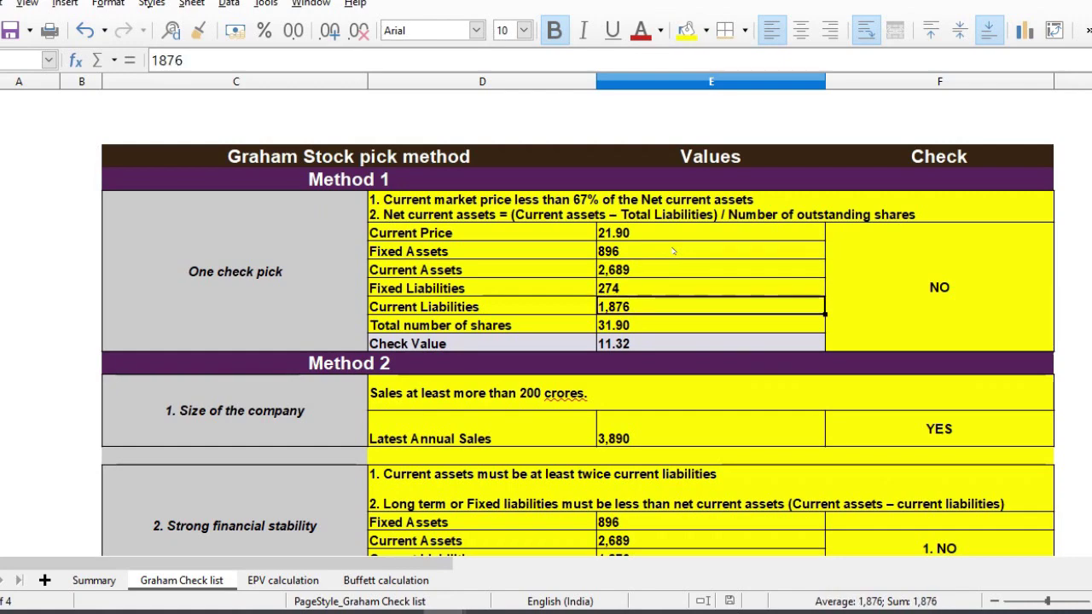
pyautogui.press('Down')
pyautogui.press('Down')
pyautogui.press('Down')
pyautogui.press('Down')
pyautogui.press('Down')
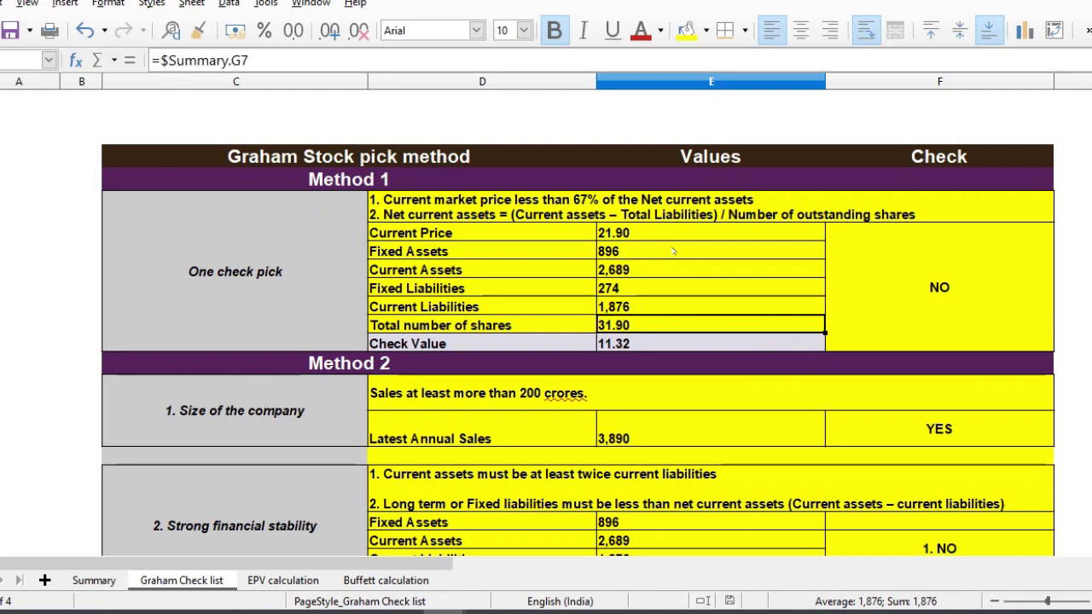
pyautogui.press('Up')
pyautogui.press('Up')
pyautogui.press('Up')
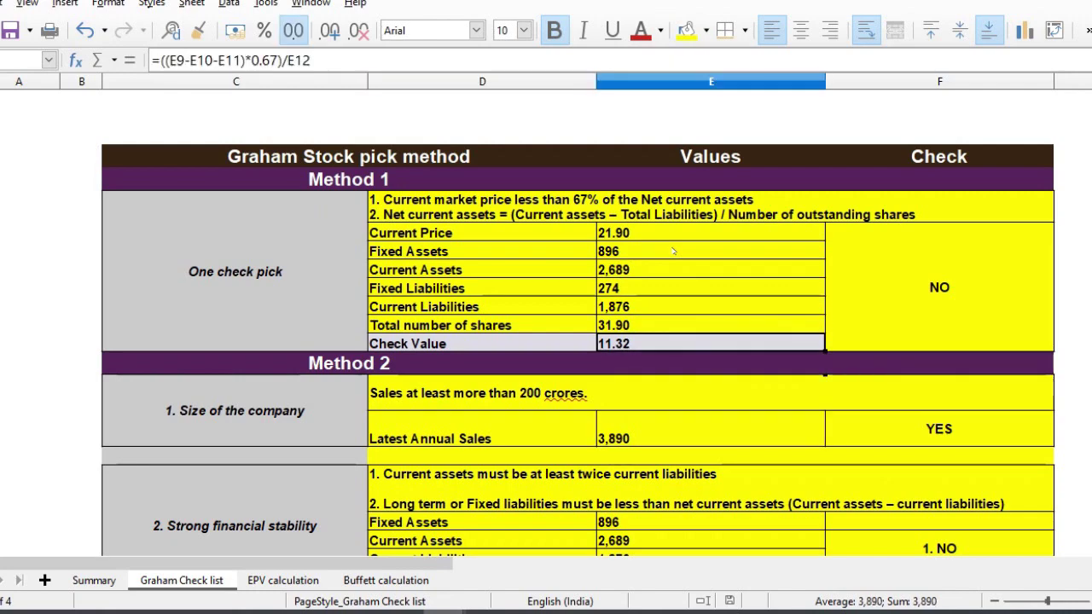
# Examine Method 2's company size check and the current assets and liabilities used in the strong financial stability check.
pyautogui.press('Down')
pyautogui.press('Down')
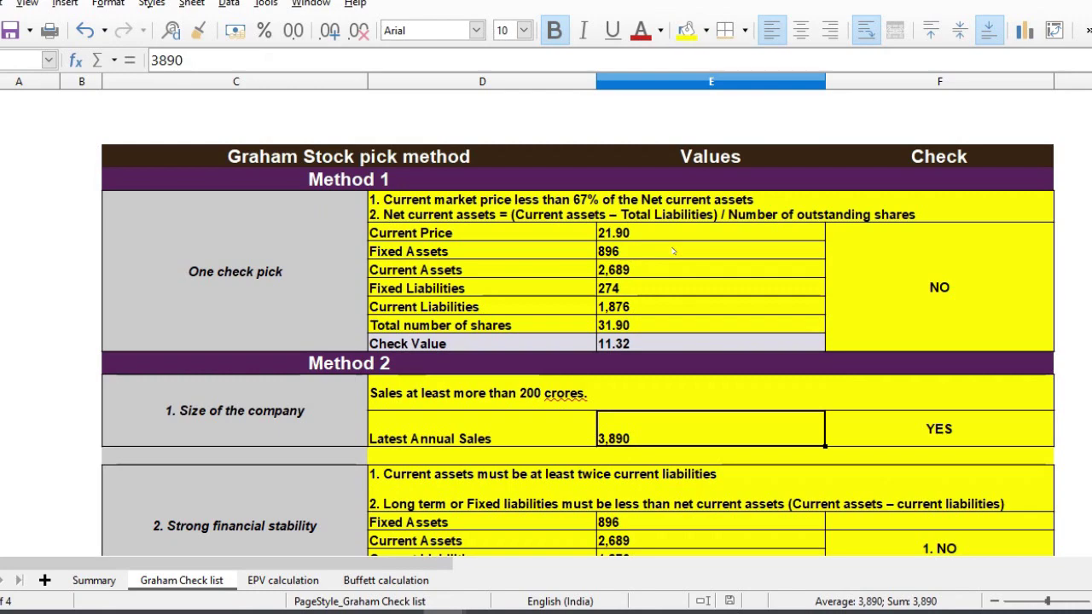
pyautogui.press('Down')
pyautogui.press('Down')
pyautogui.press('Down')
pyautogui.press('Down')
pyautogui.press('Down')
pyautogui.press('Down')
pyautogui.press('Down')
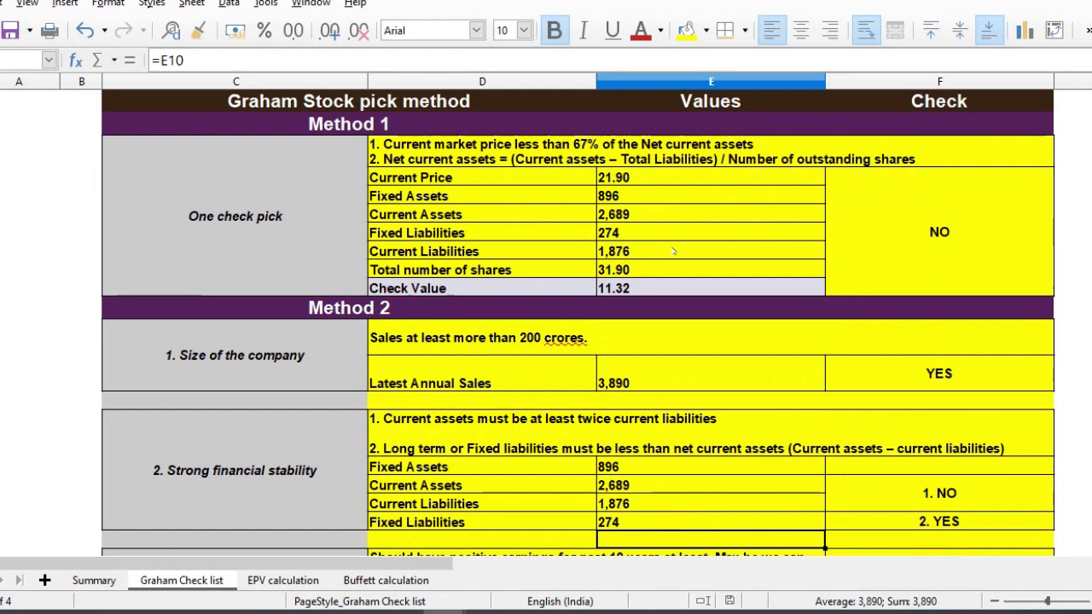
pyautogui.press('Up')
pyautogui.press('Up')
pyautogui.press('Up')
pyautogui.press('Right')
pyautogui.press('Left')
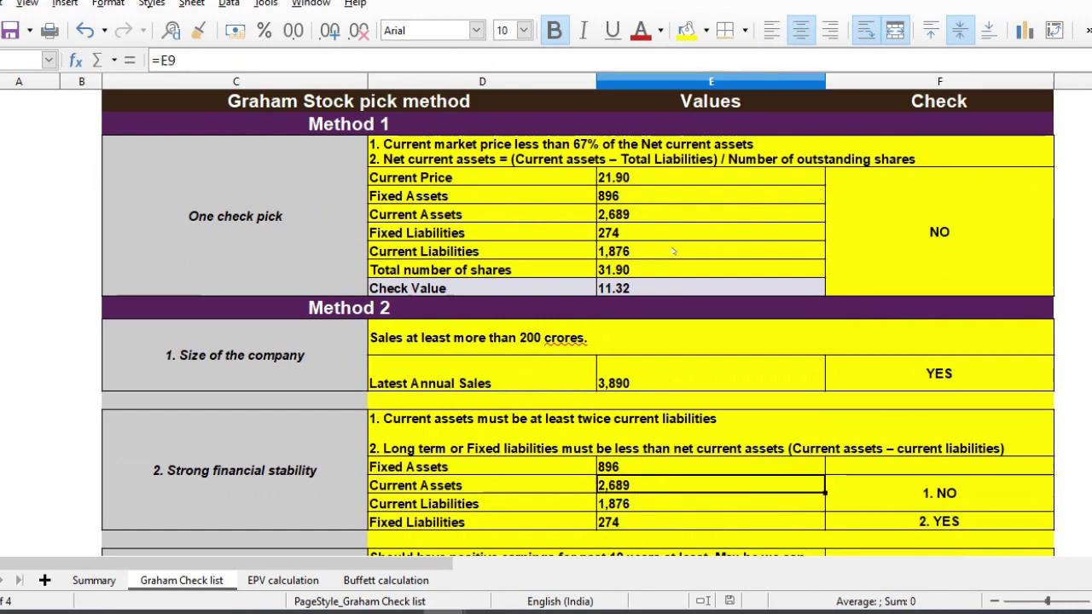
pyautogui.press('Down')
pyautogui.press('Down')
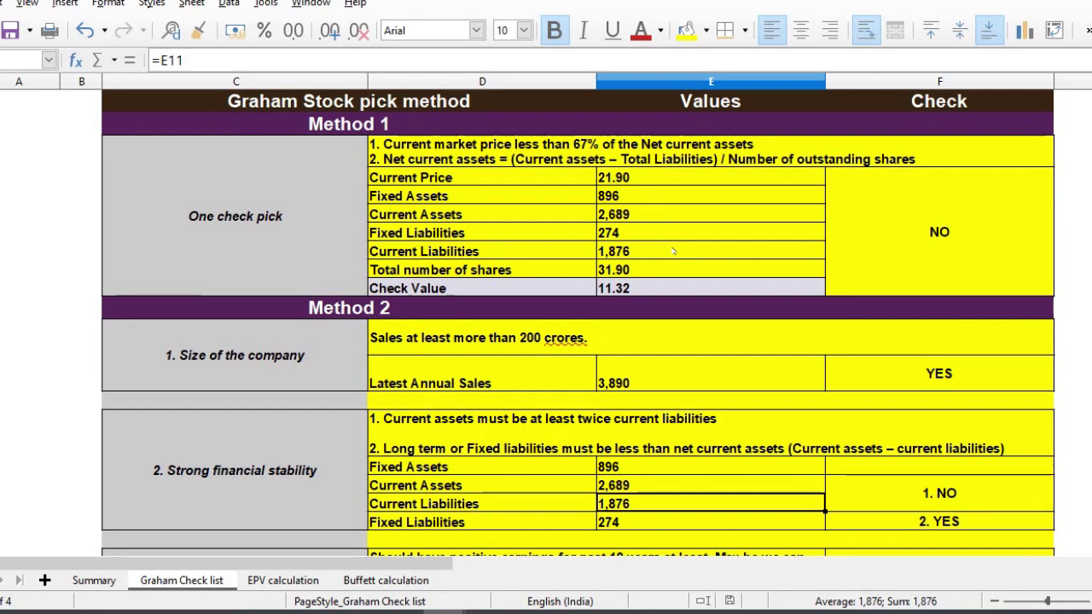
pyautogui.press('Up')
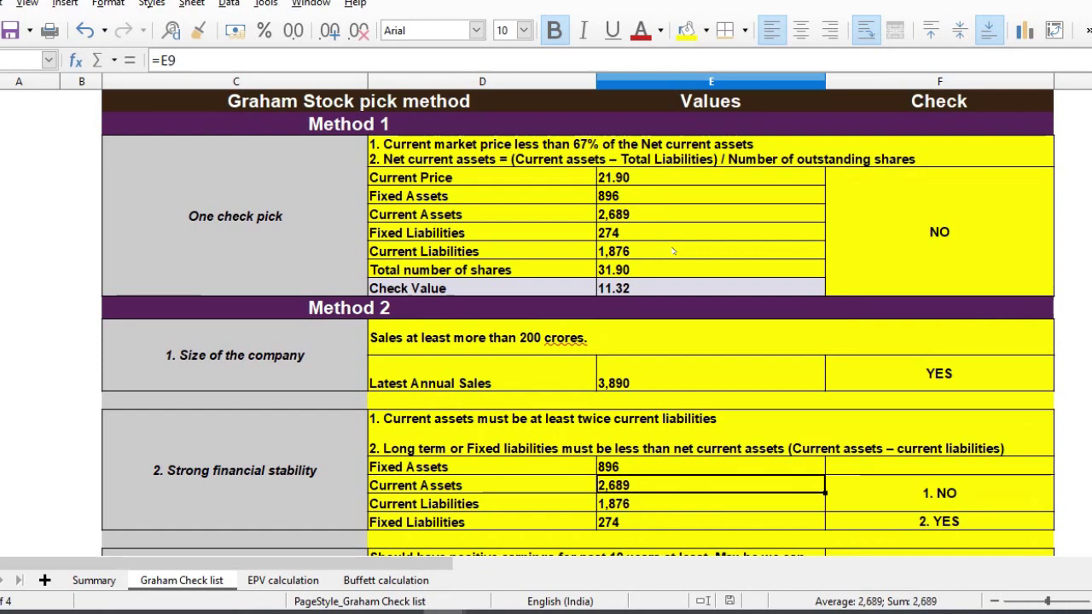
# Examine the fixed liabilities against net current assets in the second check of Method 2's strong financial stability criterion.
pyautogui.hotkey('shift', 'Up')
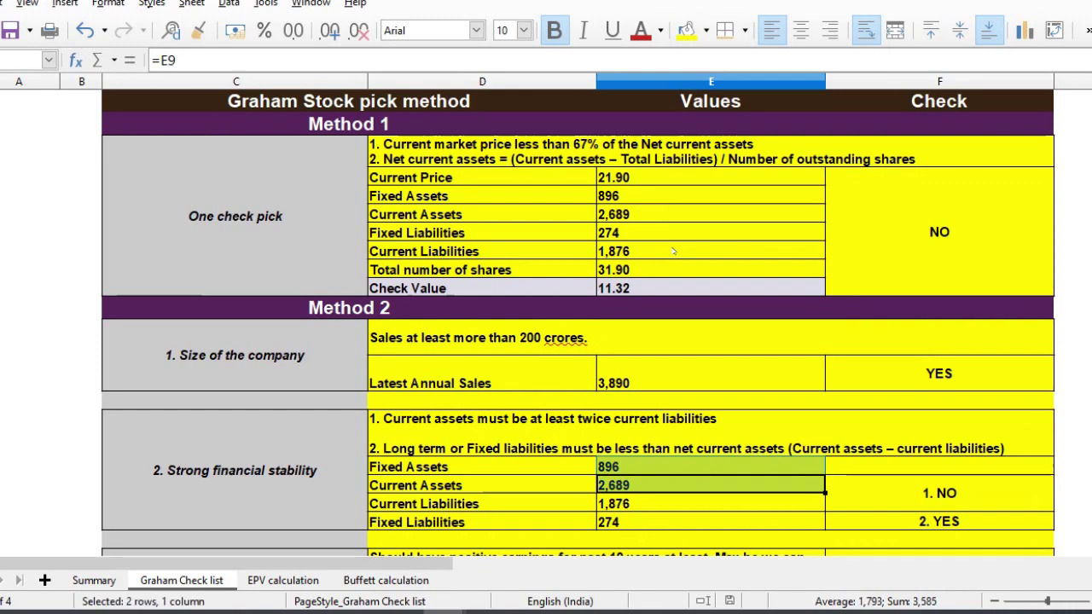
pyautogui.press('Down')
pyautogui.press('Down')
pyautogui.press('Right')
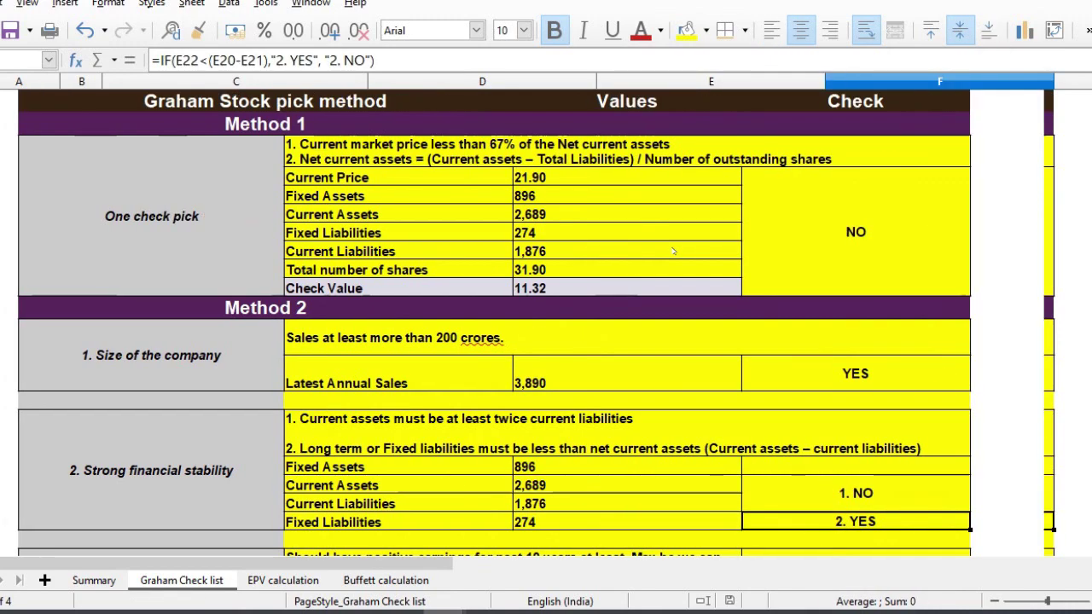
pyautogui.press('Left')
pyautogui.press('Left')
pyautogui.press('Left')
pyautogui.press('Left')
pyautogui.press('Left')
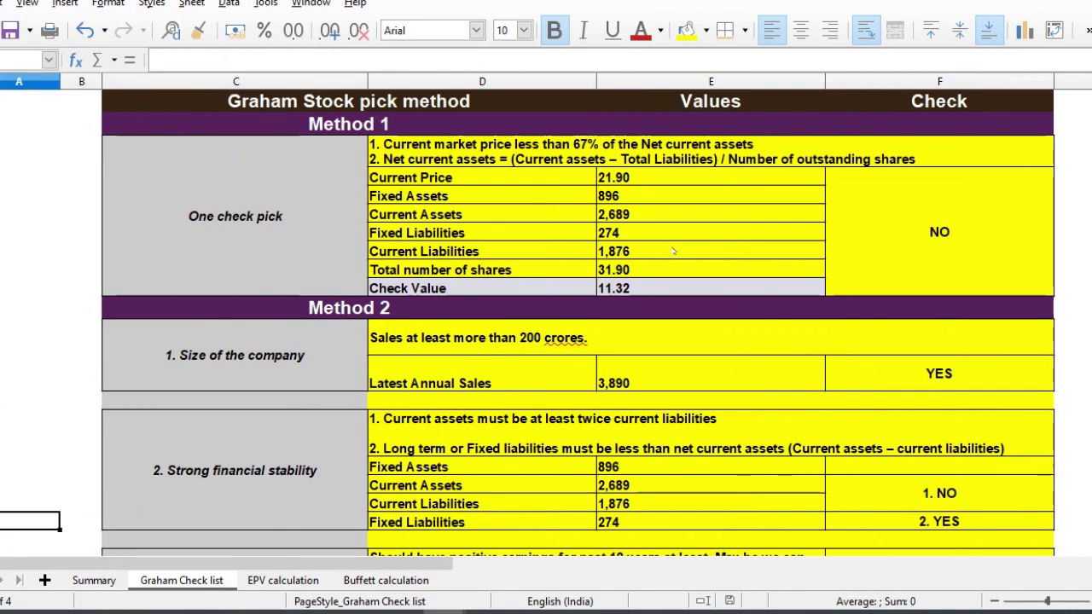
pyautogui.press('Right')
pyautogui.press('Right')
pyautogui.press('Right')
pyautogui.press('Right')
pyautogui.press('Up')
pyautogui.press('Up')
pyautogui.press('Down')
pyautogui.press('Down')
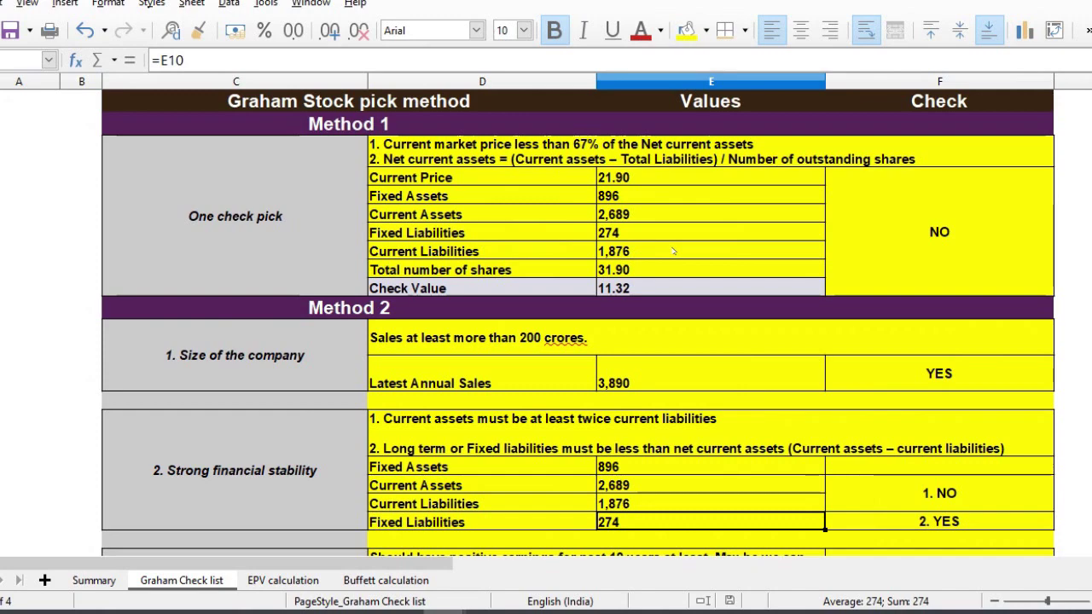
pyautogui.press('Right')
pyautogui.press('Left')
pyautogui.press('Left')
pyautogui.press('Right')
pyautogui.press('Right')
# Review the Earnings Stability and Dividend record criteria and their check results.
pyautogui.press('Down')
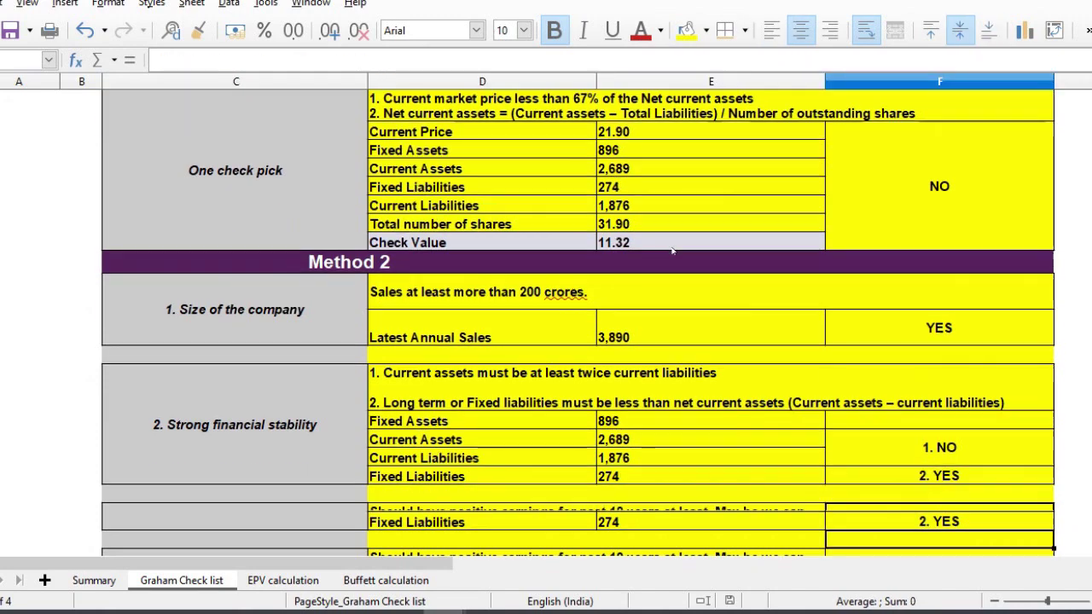
pyautogui.press('Down')
pyautogui.press('Down')
pyautogui.press('Up')
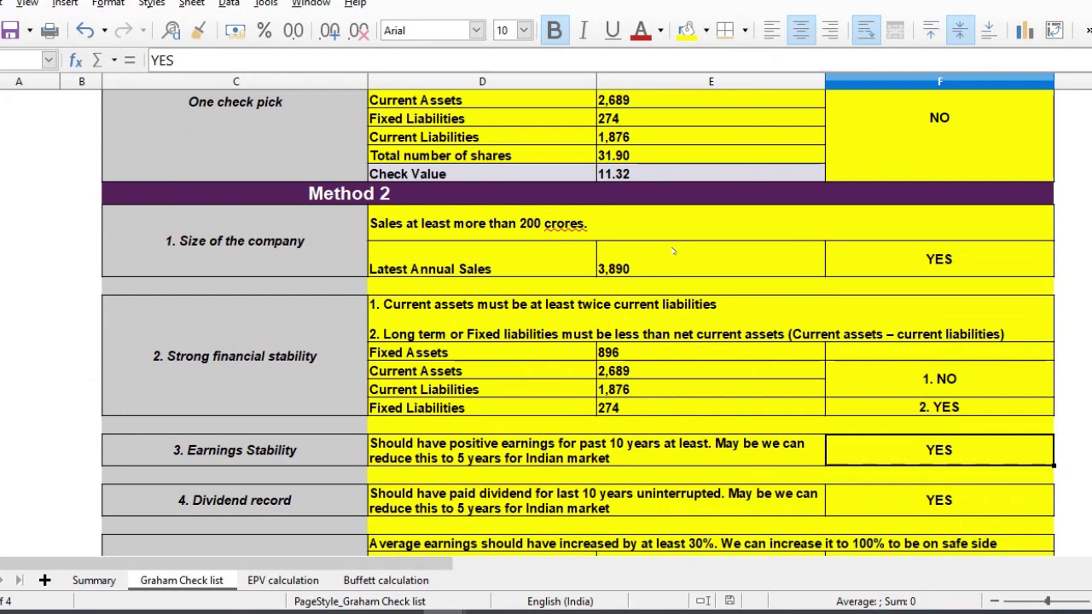
pyautogui.press('Down')
pyautogui.press('Down')
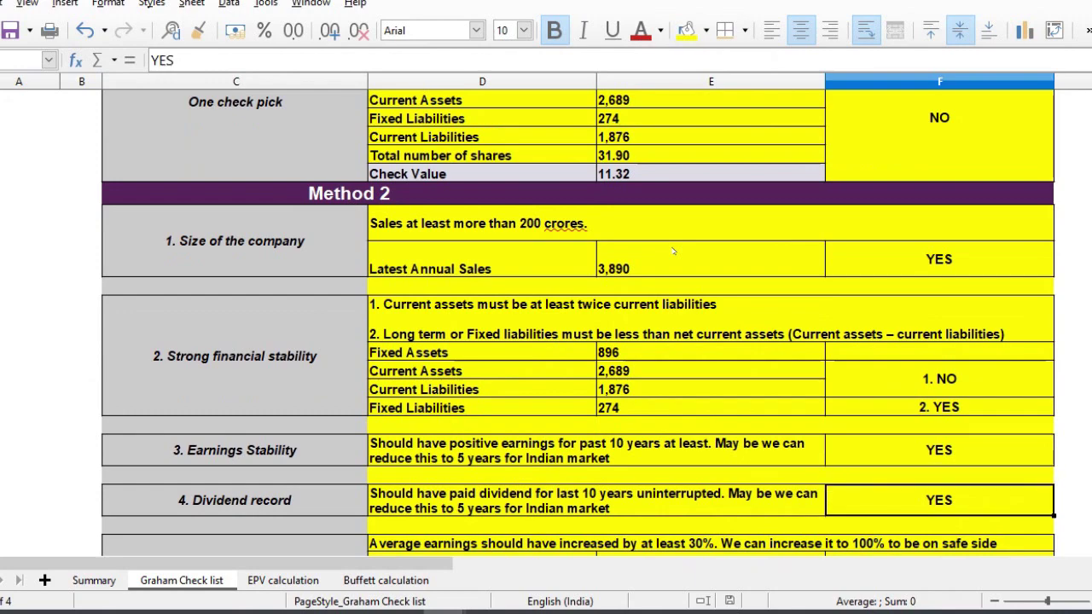
pyautogui.press('Down')
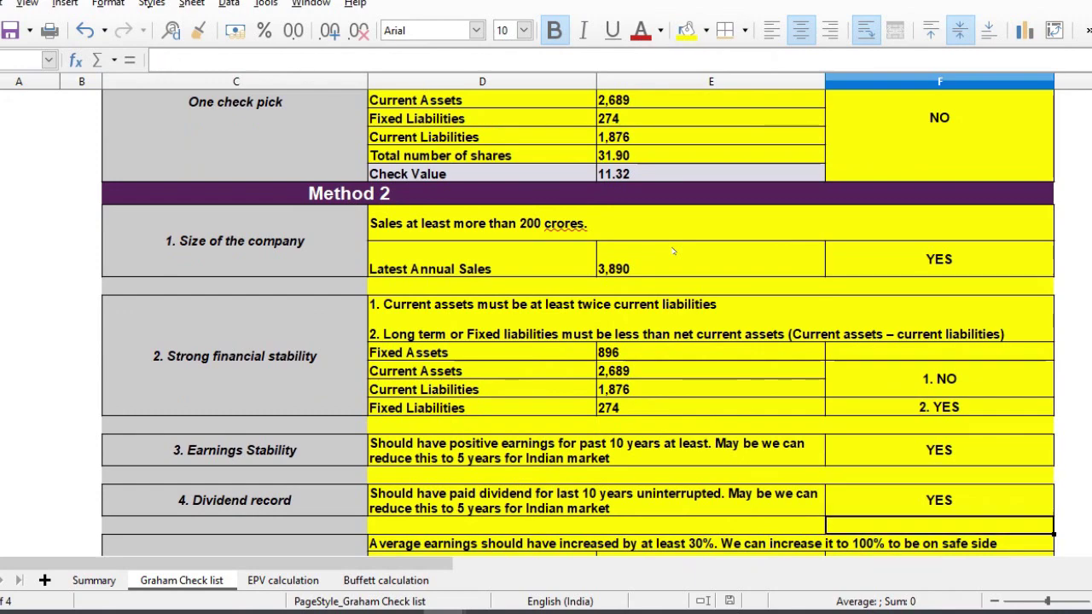
# Examine the Earnings Growth criterion, including current earnings, earnings before 10 years and the check value formula.
pyautogui.press('Down')
pyautogui.press('Down')
pyautogui.press('Down')
pyautogui.press('Down')
pyautogui.press('Up')
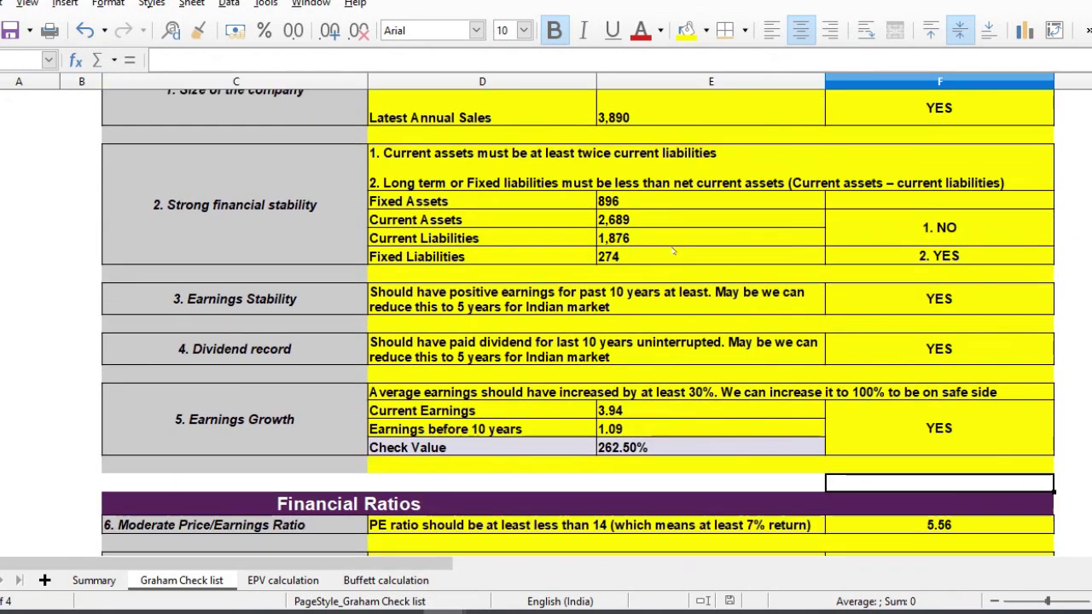
pyautogui.press('Up')
pyautogui.press('Left')
pyautogui.press('Left')
pyautogui.press('Down')
pyautogui.press('Down')
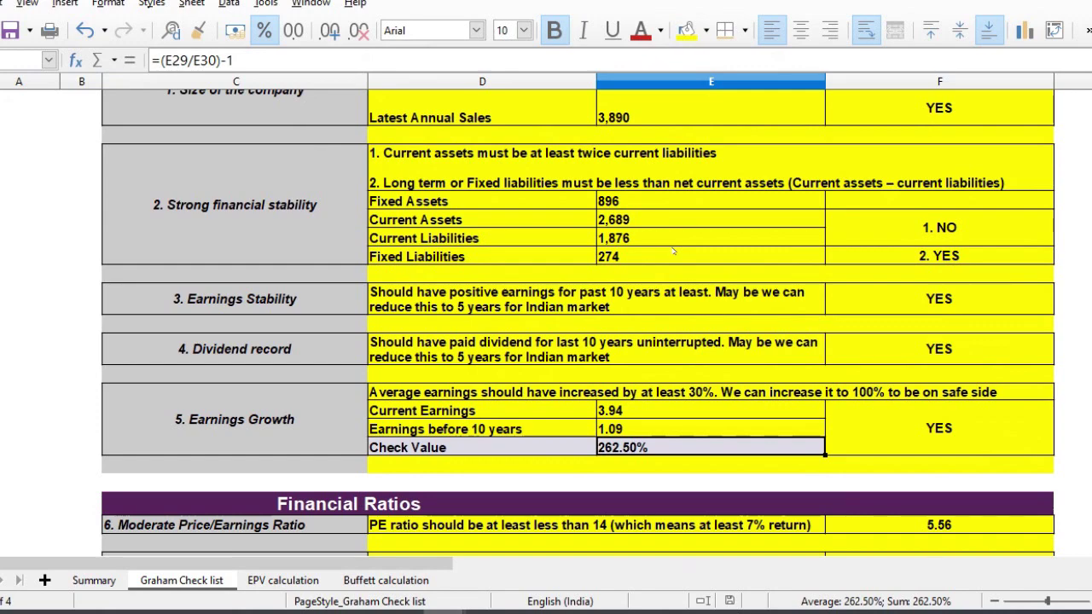
pyautogui.press('Up')
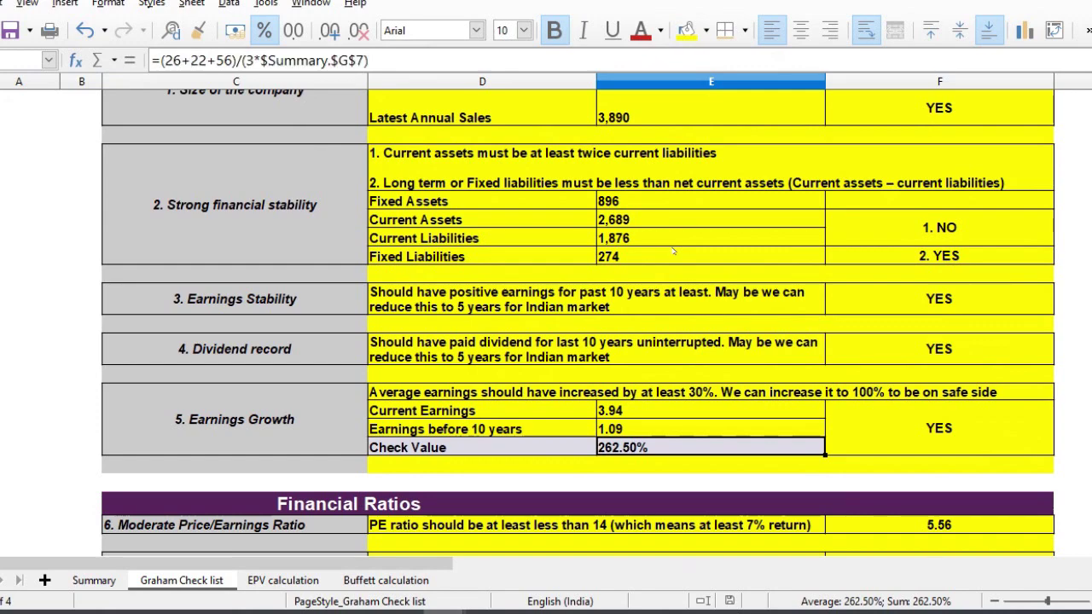
pyautogui.press('Up')
pyautogui.press('Down')
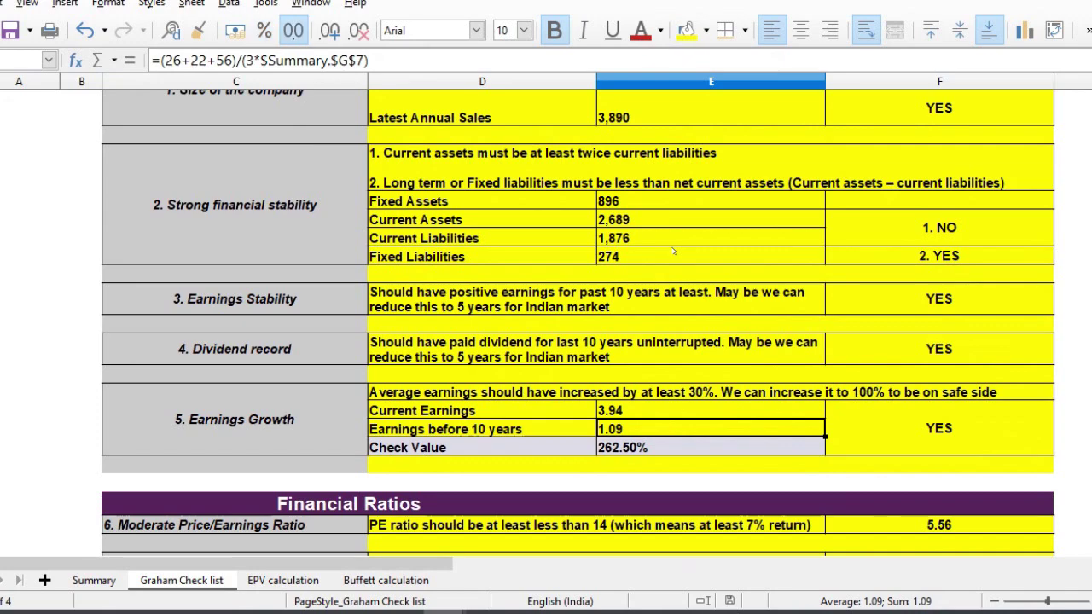
pyautogui.press('Down')
pyautogui.press('Down')
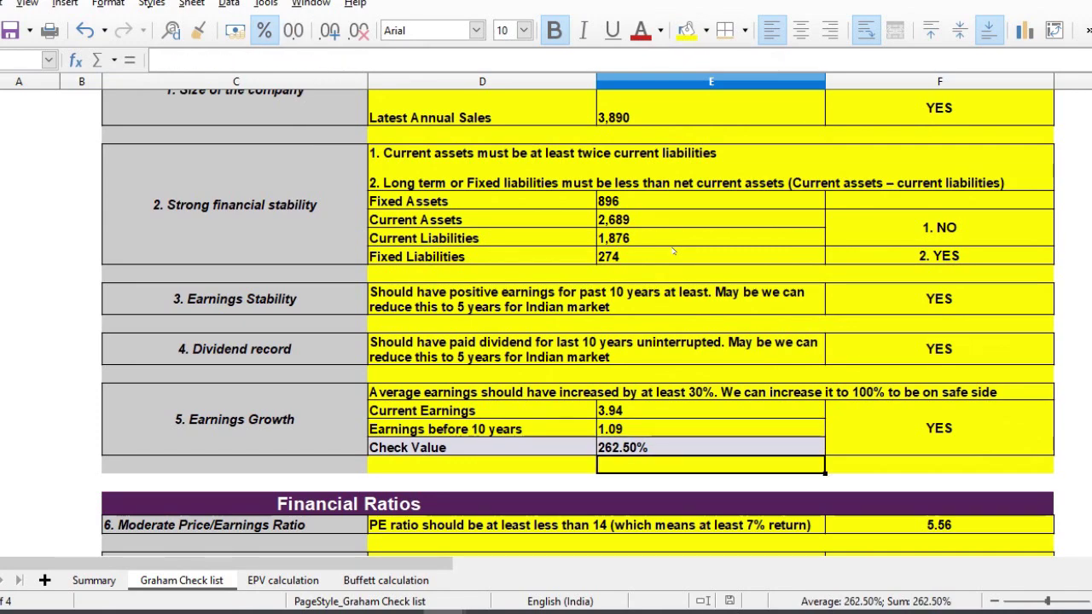
# Review the Moderate Price/Earnings Ratio and Moderate Ratio of Price to Assets criteria under Financial Ratios.
pyautogui.press('Down')
pyautogui.press('Down')
pyautogui.press('Down')
pyautogui.press('Down')
pyautogui.press('Down')
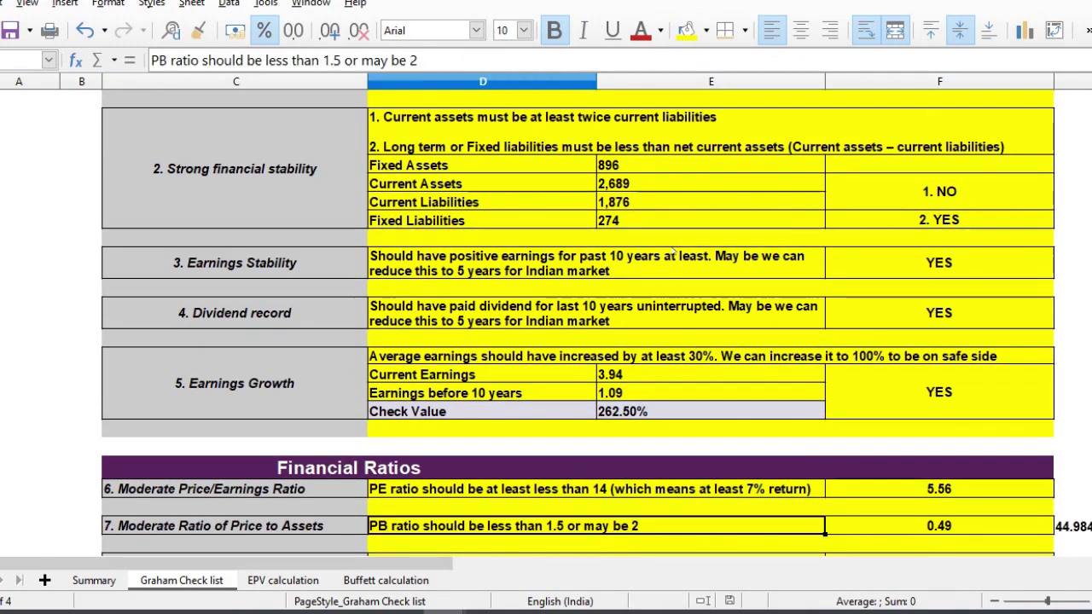
pyautogui.press('Up')
pyautogui.press('Up')
pyautogui.press('Right')
pyautogui.press('Left')
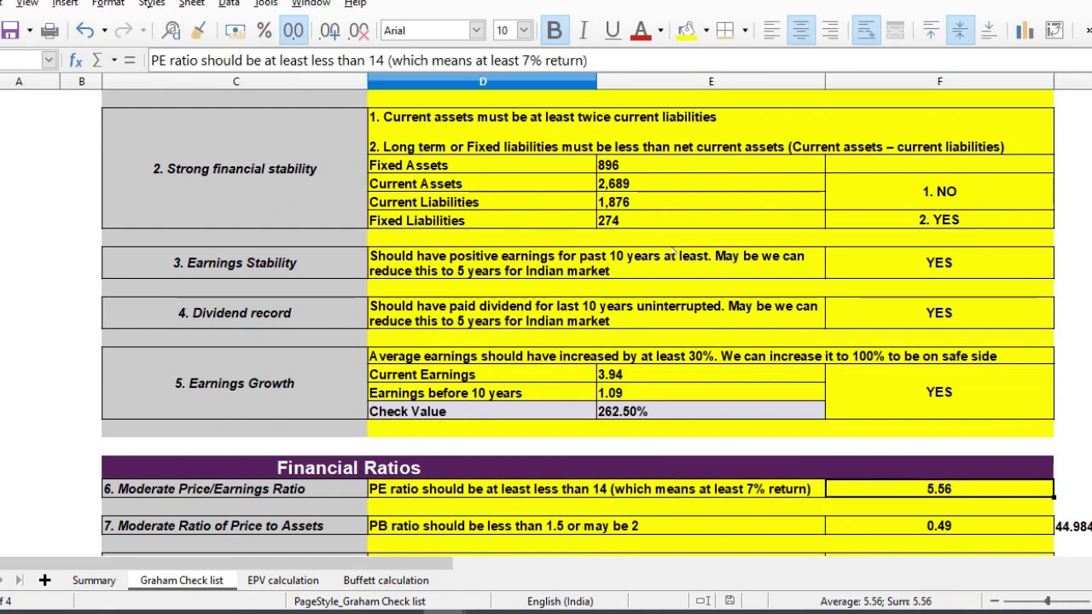
pyautogui.press('Down')
pyautogui.press('Down')
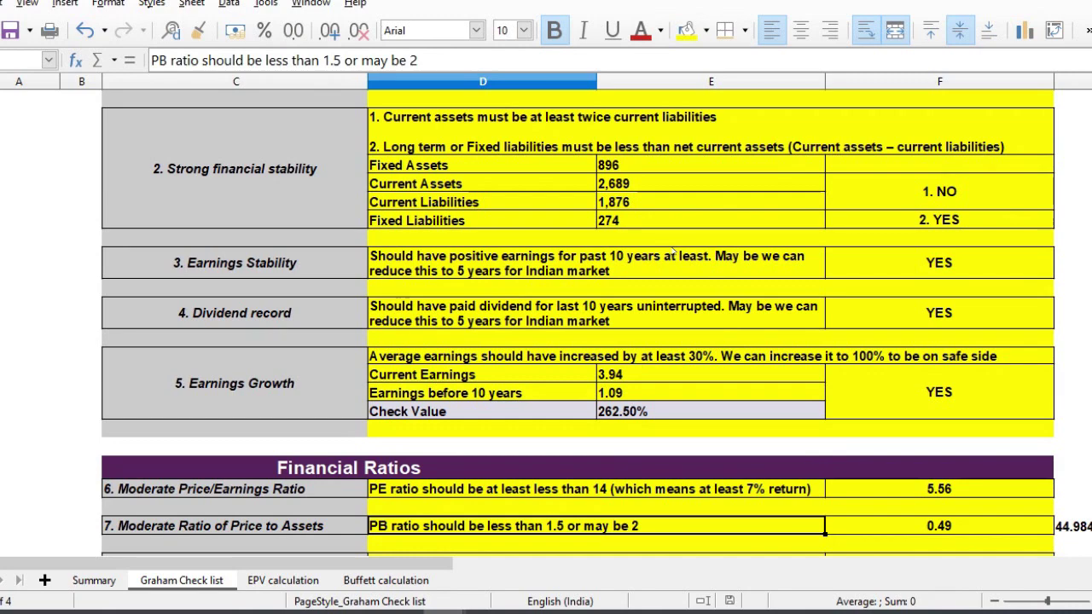
# Examine the Moderate Ratio of Debt to Equity row, comparing the company's ratio with the limit of 1.
pyautogui.press('Down')
pyautogui.press('Down')
pyautogui.press('Down')
pyautogui.press('Down')
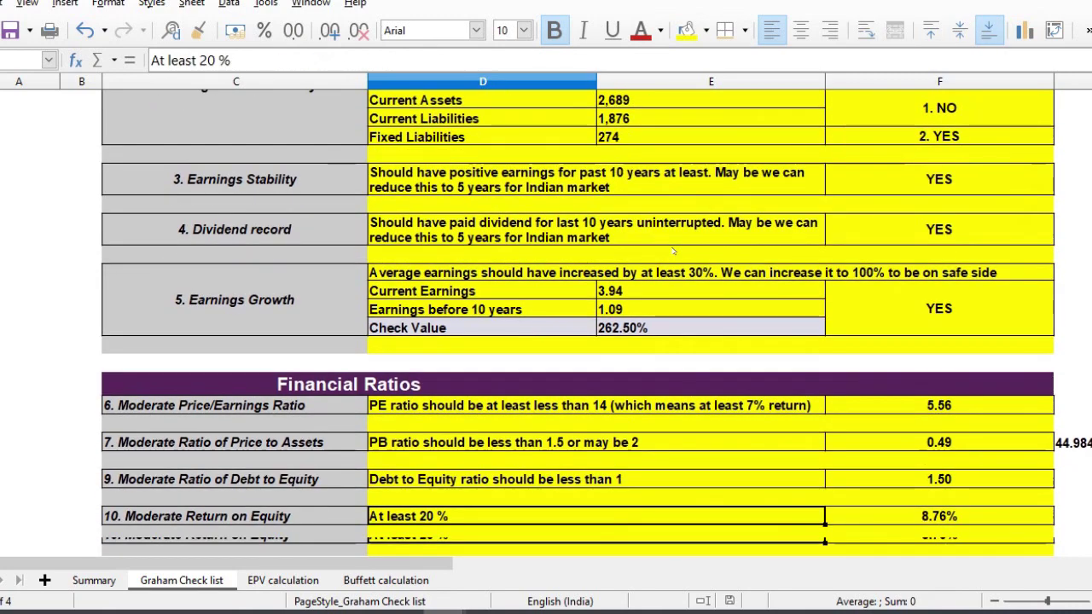
pyautogui.press('Up')
pyautogui.press('Up')
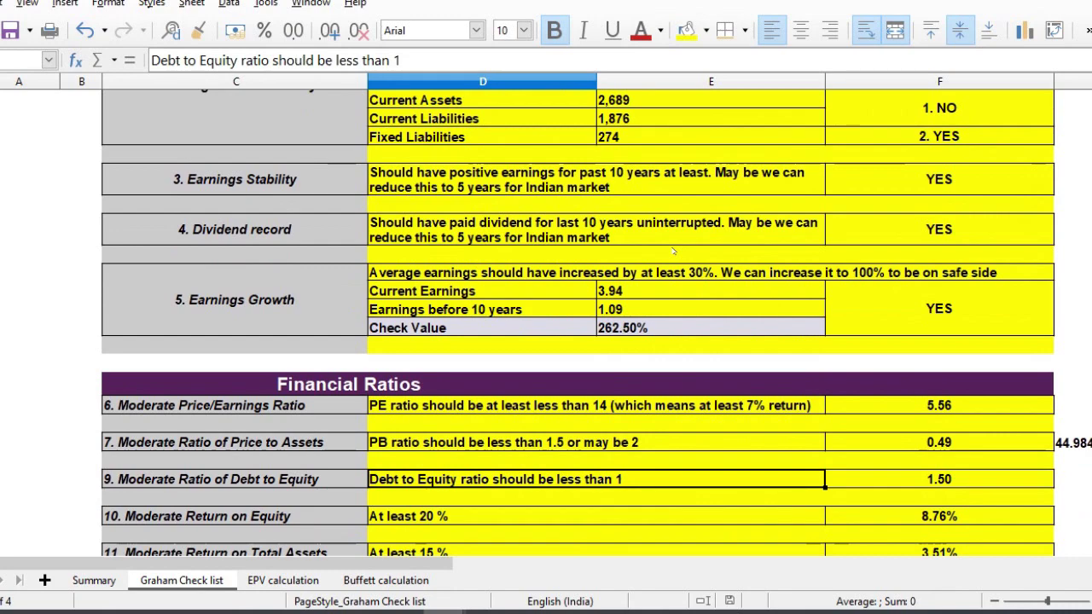
pyautogui.press('Right')
pyautogui.press('Left')
pyautogui.press('Left')
pyautogui.press('Left')
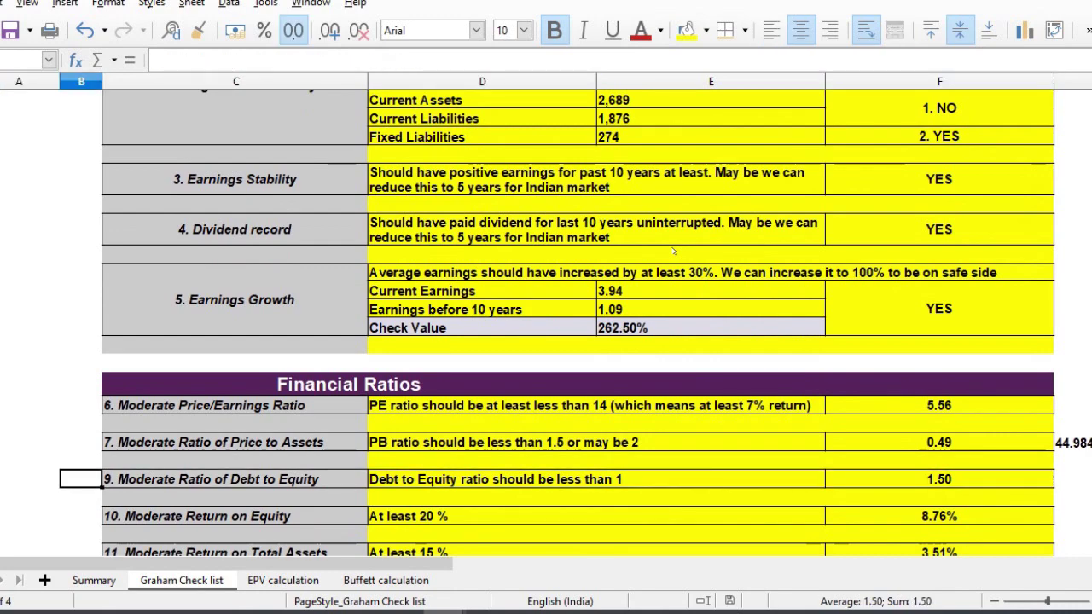
pyautogui.press('Right')
pyautogui.press('Right')
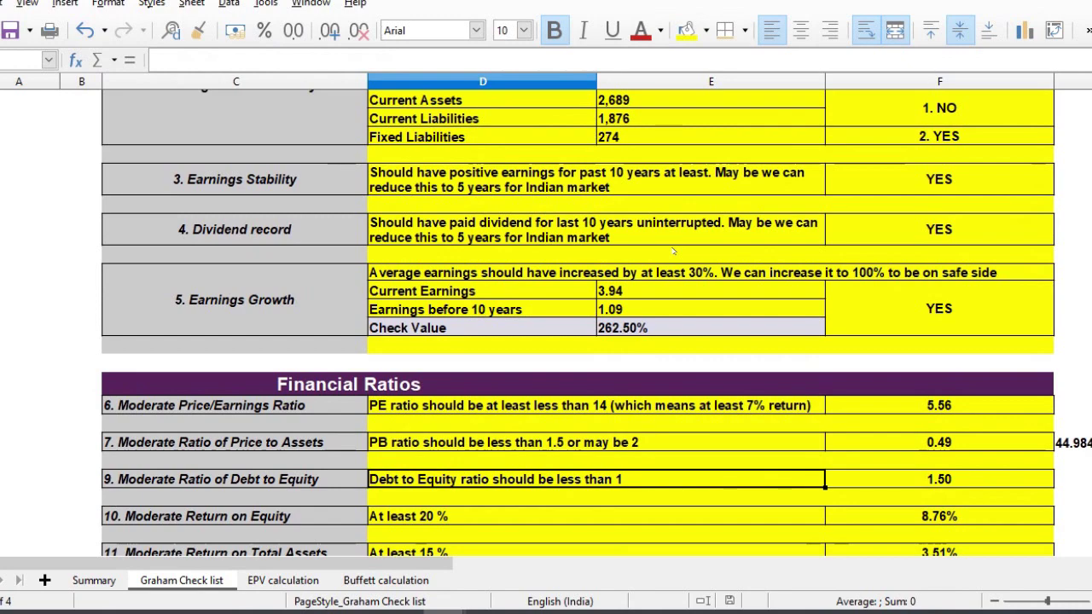
# Review the return on equity, return on total assets and earnings growth rate criteria at the end of the checklist.
pyautogui.press('Down')
pyautogui.press('Down')
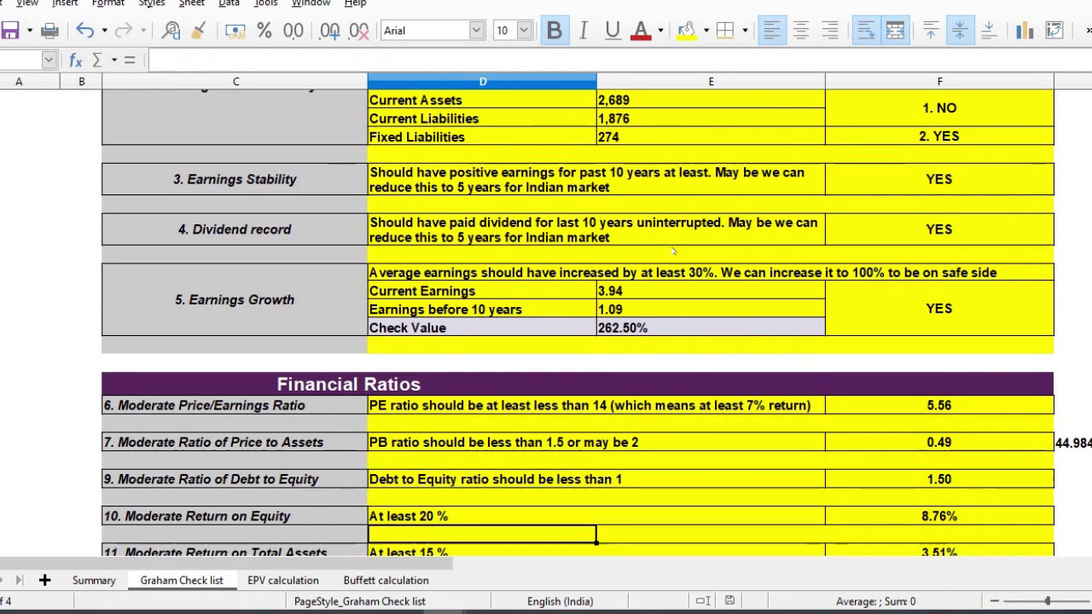
pyautogui.press('Down')
pyautogui.press('Down')
pyautogui.press('Up')
pyautogui.press('Down')
pyautogui.press('Down')
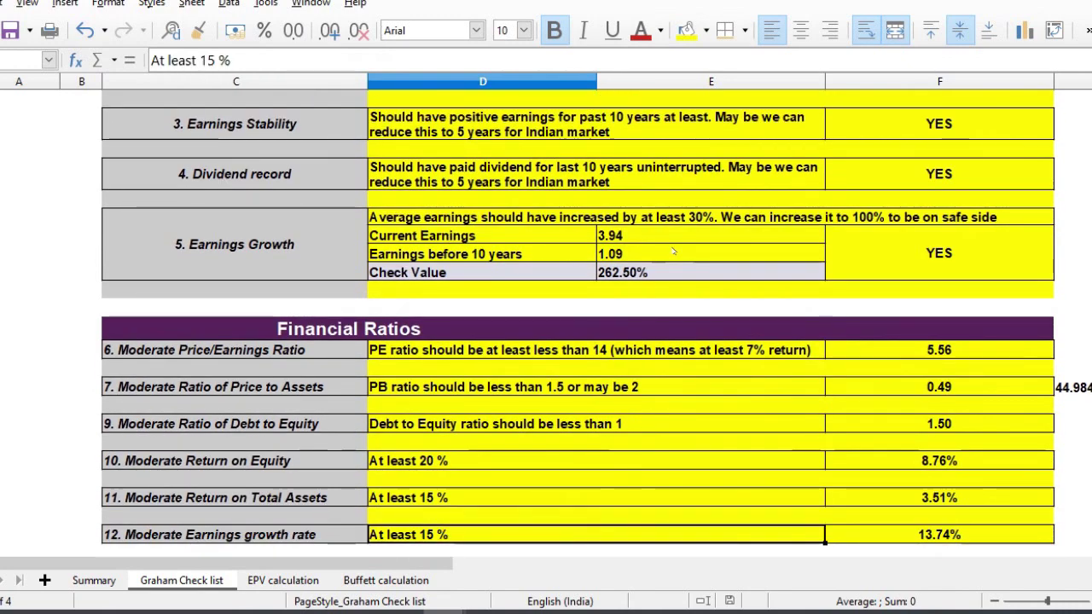
pyautogui.press('Up')
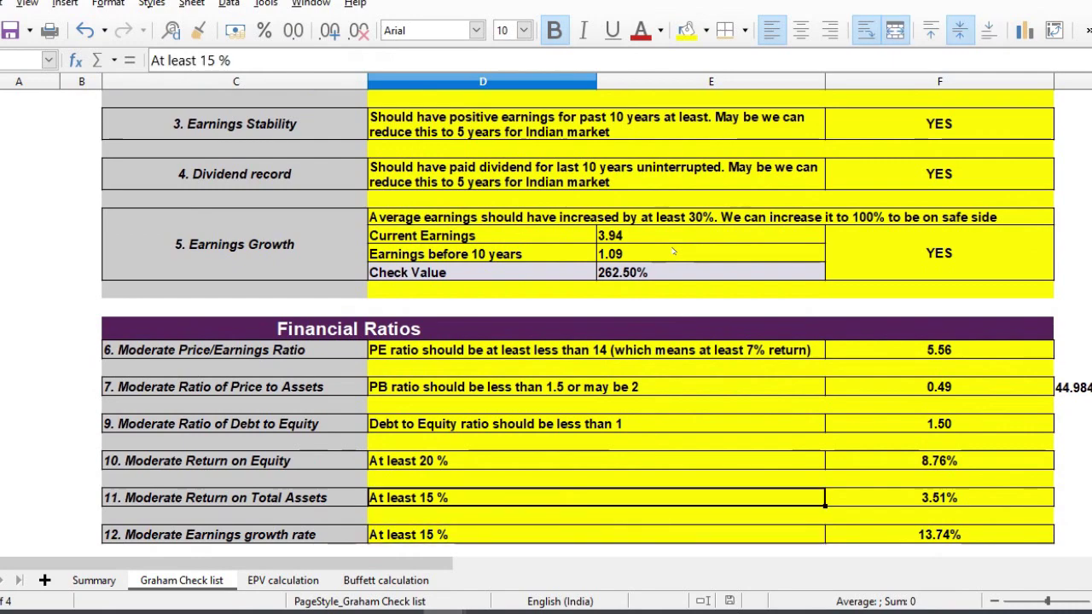
# Select the Moderate Return on Equity and Moderate Return on Total Assets rows together, from criterion through check value.
pyautogui.press('Left')
pyautogui.hotkey('shift', 'Right')
pyautogui.hotkey('shift', 'Right')
pyautogui.hotkey('shift', 'Right')
pyautogui.hotkey('shift', 'Up')
pyautogui.hotkey('shift', 'Up')
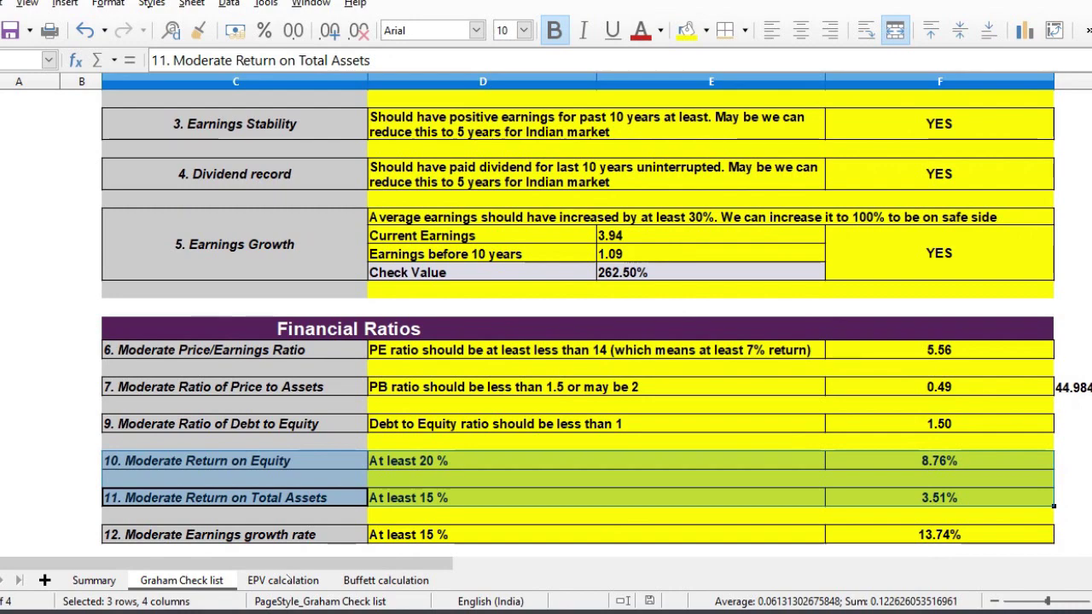
# Open the EPV calculation sheet and examine the averaged income from operations, expenses, income before tax and its margin.
pyautogui.click(286, 580)
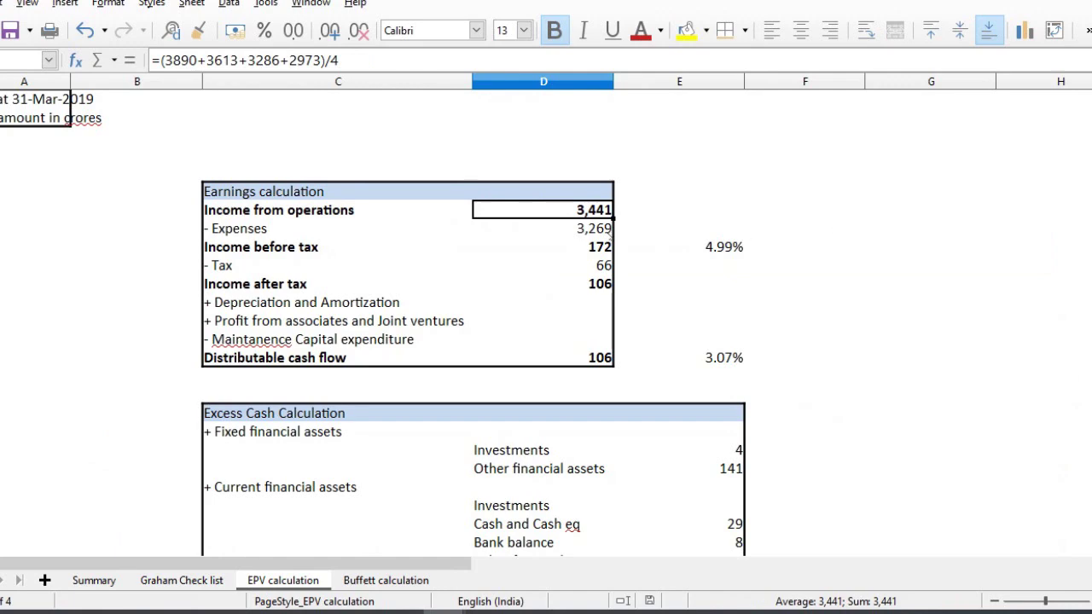
pyautogui.click(594, 234)
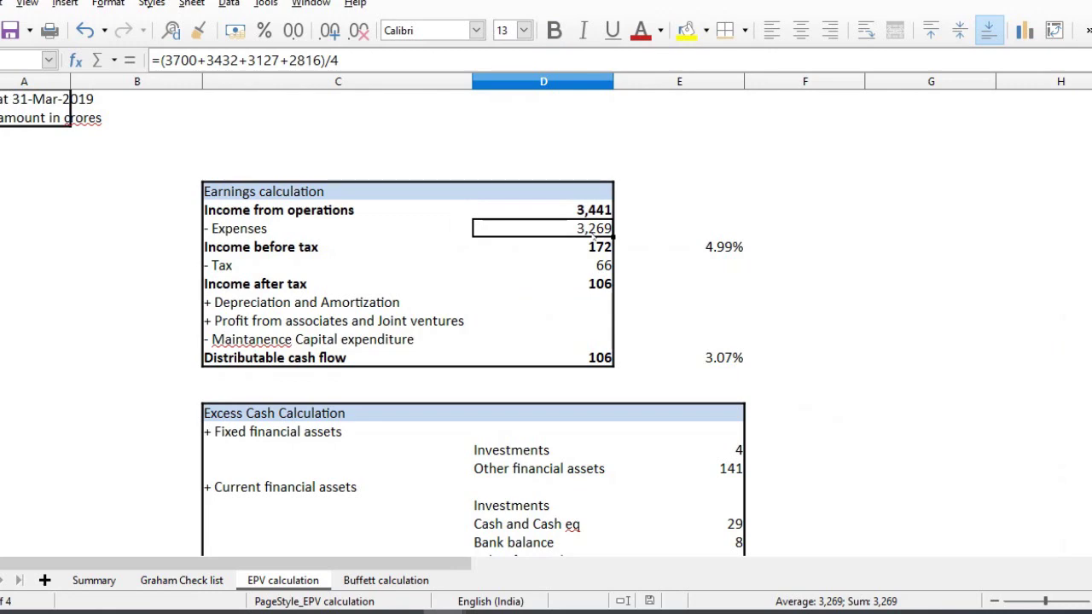
pyautogui.press('Down')
pyautogui.press('Right')
pyautogui.press('Left')
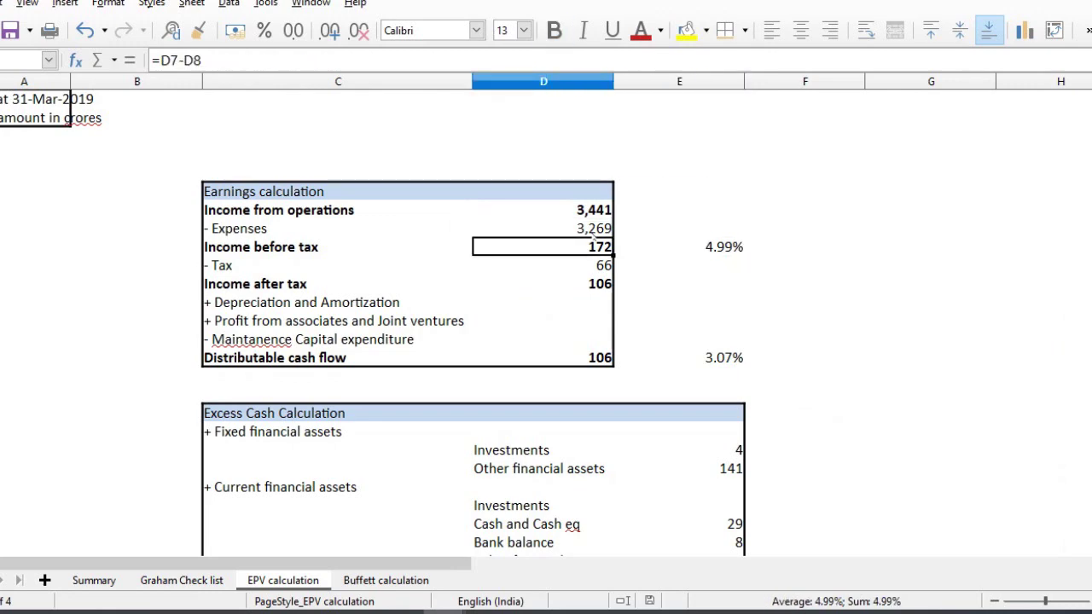
pyautogui.press('Right')
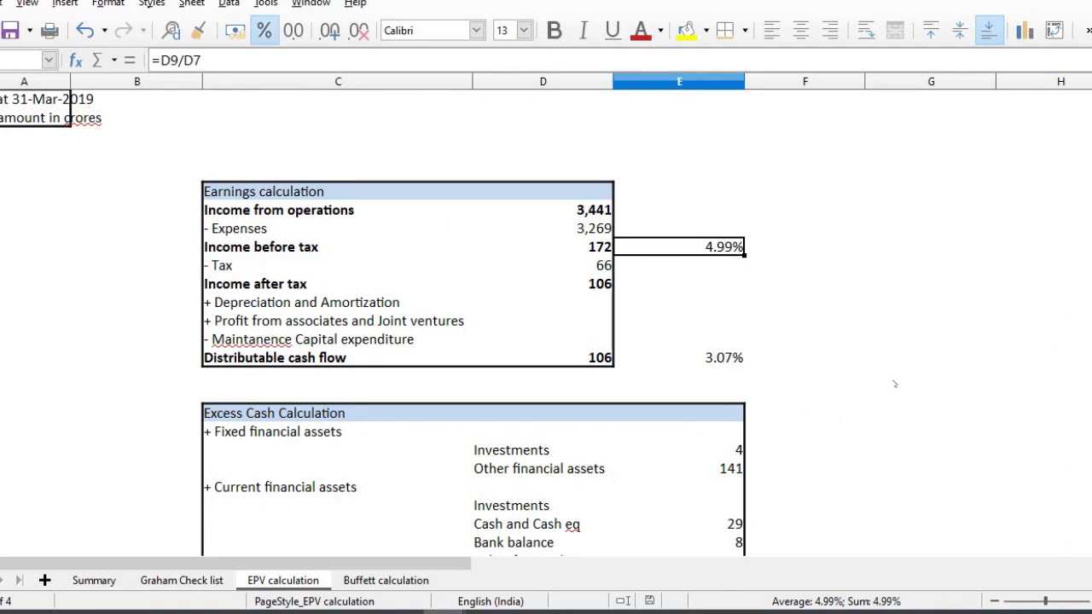
pyautogui.press('Left')
pyautogui.press('Up')
pyautogui.press('Right')
pyautogui.press('Down')
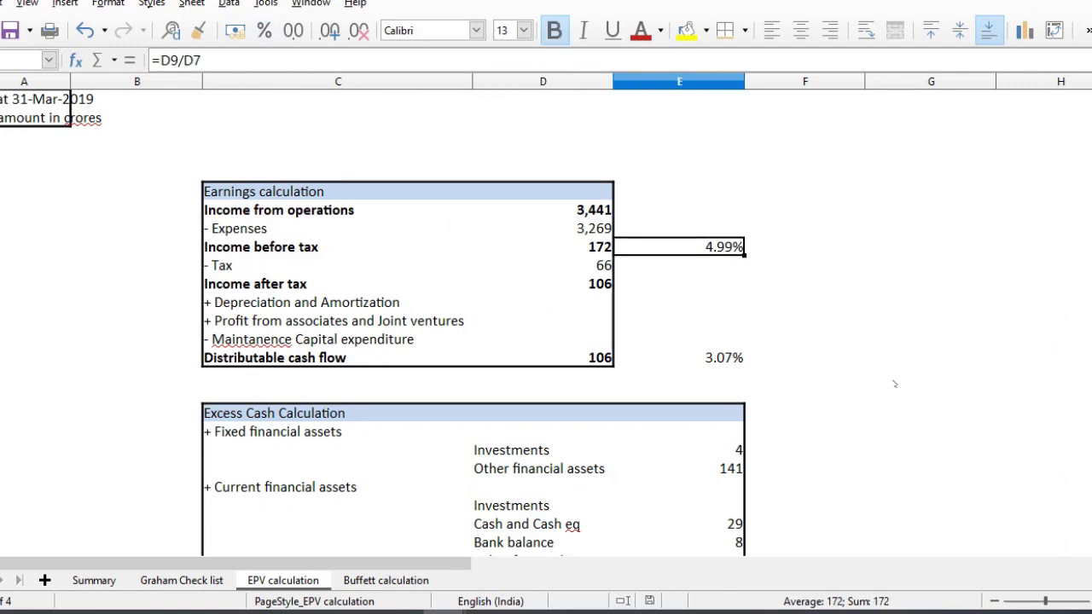
# Examine the tax, income after tax and distributable cash flow rows of the earnings calculation.
pyautogui.press('Left')
pyautogui.press('Down')
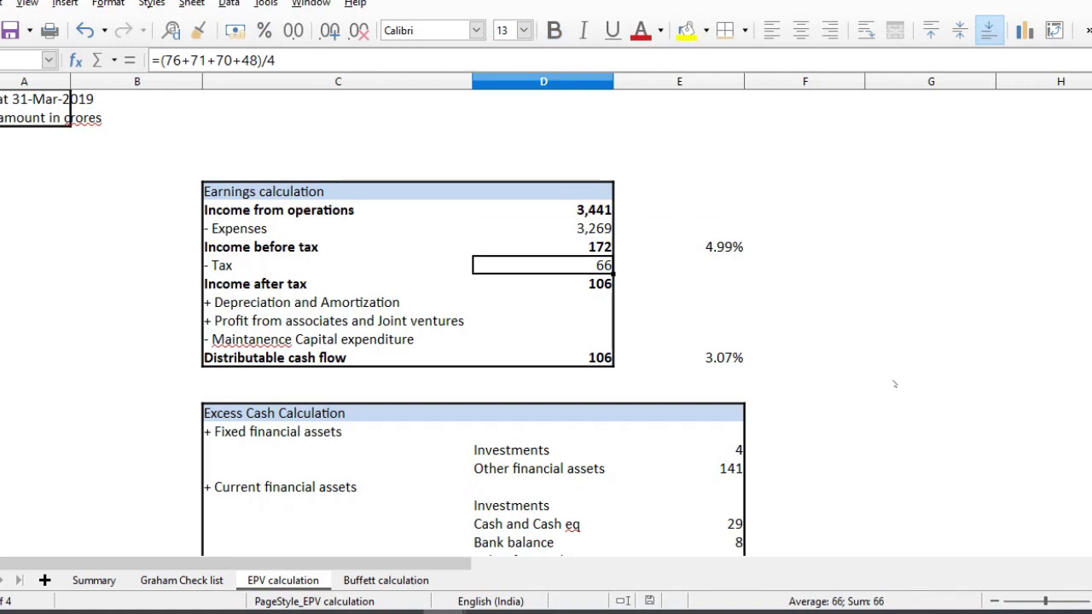
pyautogui.press('Down')
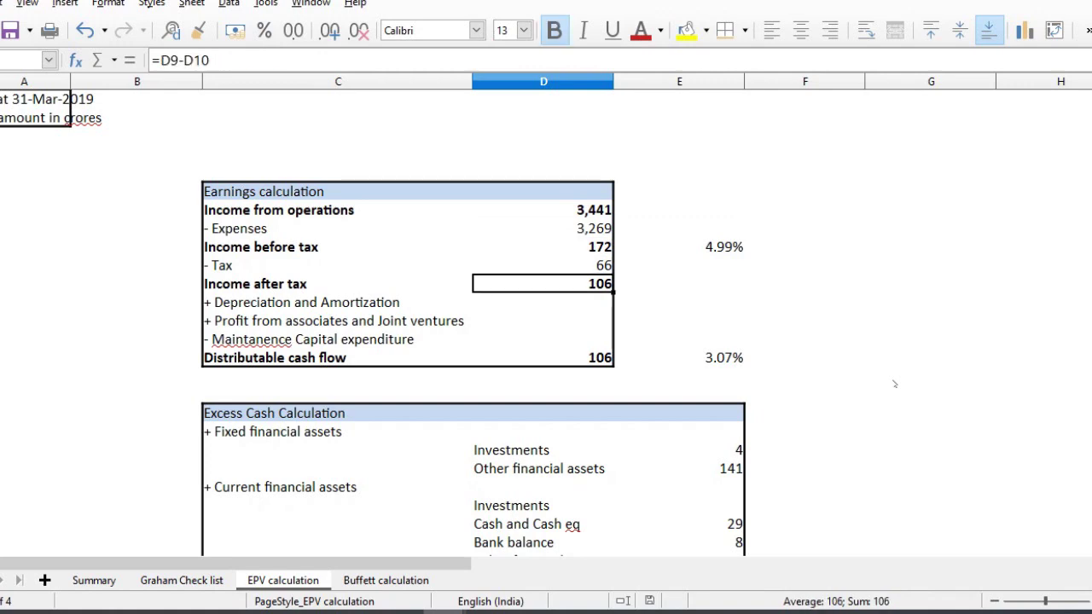
pyautogui.press('Down')
pyautogui.press('Down')
pyautogui.press('Down')
pyautogui.press('Down')
pyautogui.press('Right')
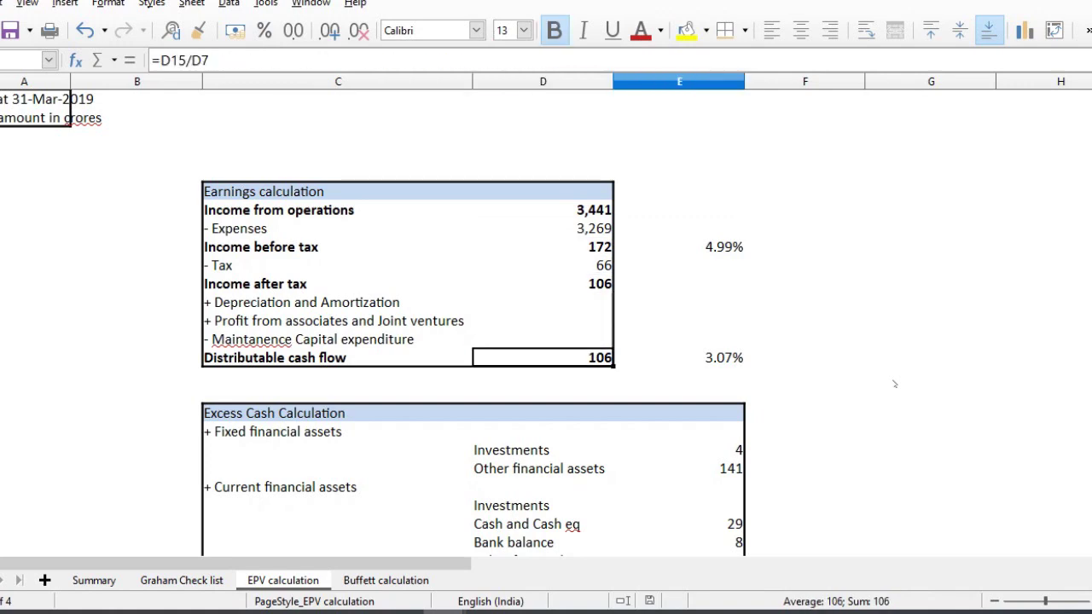
# Recheck the earnings calculation from income from operations down to distributable cash flow and its percentage of income.
pyautogui.press('Up')
pyautogui.press('Up')
pyautogui.press('Up')
pyautogui.press('Up')
pyautogui.press('Up')
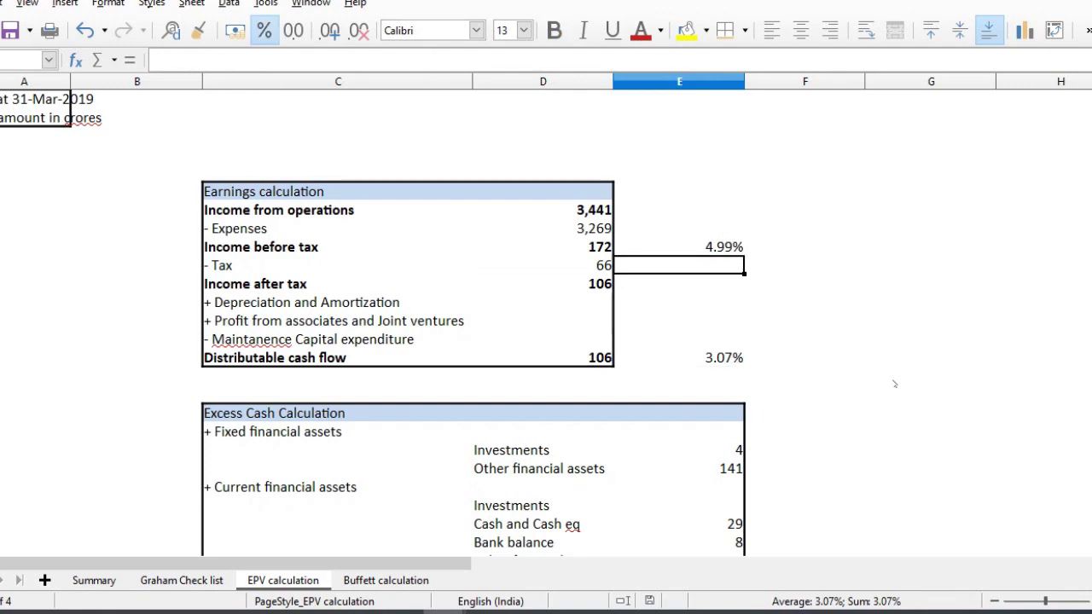
pyautogui.press('Up')
pyautogui.press('Up')
pyautogui.press('Left')
pyautogui.press('Up')
pyautogui.press('Down')
pyautogui.press('Down')
pyautogui.press('Down')
pyautogui.press('Down')
pyautogui.press('Down')
pyautogui.press('Down')
pyautogui.press('Down')
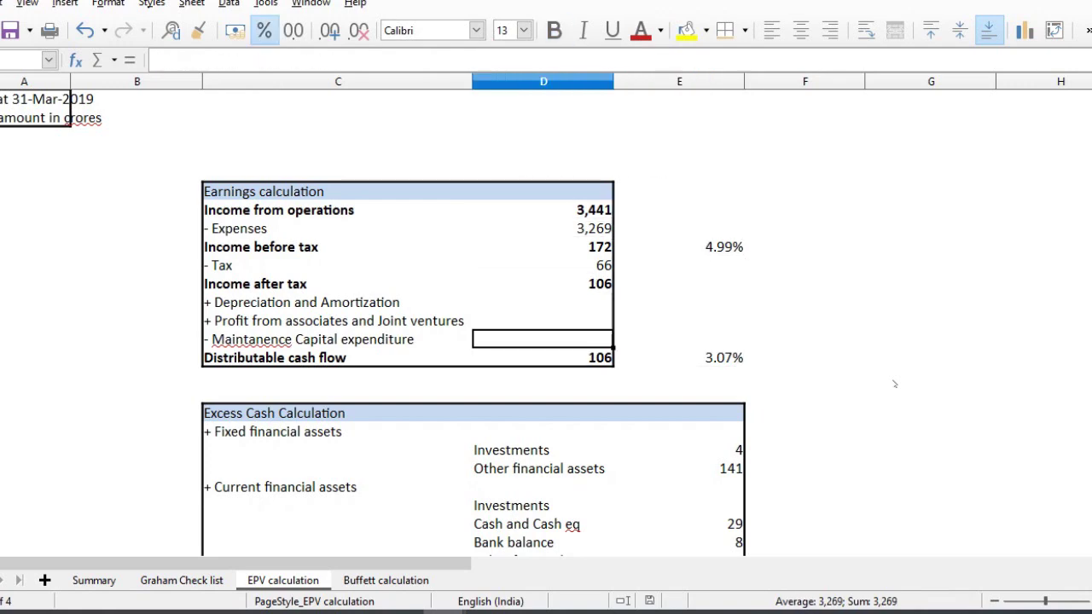
pyautogui.press('Down')
pyautogui.press('Right')
pyautogui.press('Right')
pyautogui.press('Left')
pyautogui.press('Left')
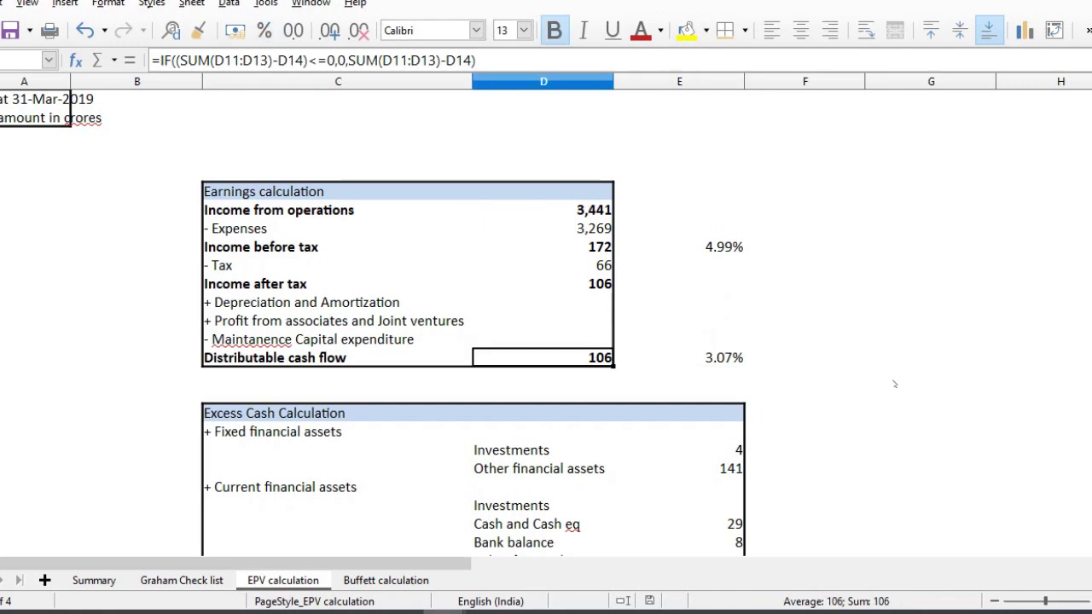
# Select the fixed and current financial asset values together in the Excess Cash Calculation table.
pyautogui.press('Down')
pyautogui.press('Down')
pyautogui.press('Down')
pyautogui.press('Down')
pyautogui.press('Down')
pyautogui.press('Right')
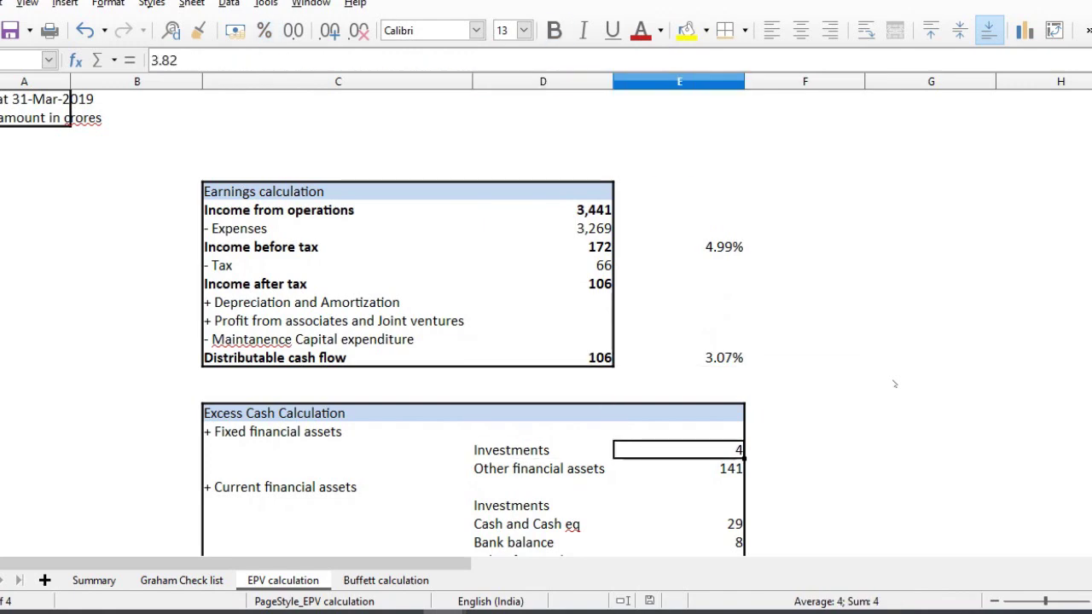
pyautogui.hotkey('shift', 'Down')
pyautogui.hotkey('shift', 'Down')
pyautogui.hotkey('shift', 'Down')
pyautogui.hotkey('shift', 'Down')
pyautogui.hotkey('shift', 'Down')
pyautogui.hotkey('shift', 'Down')
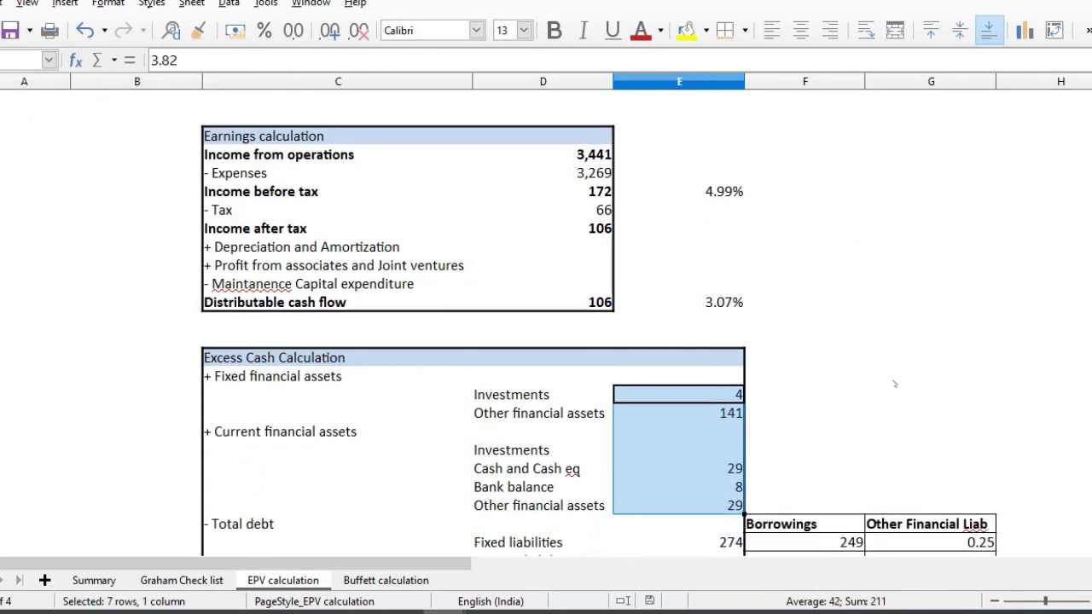
# Select the fixed and current liabilities values together under Total debt.
pyautogui.click(643, 547)
pyautogui.press('Down')
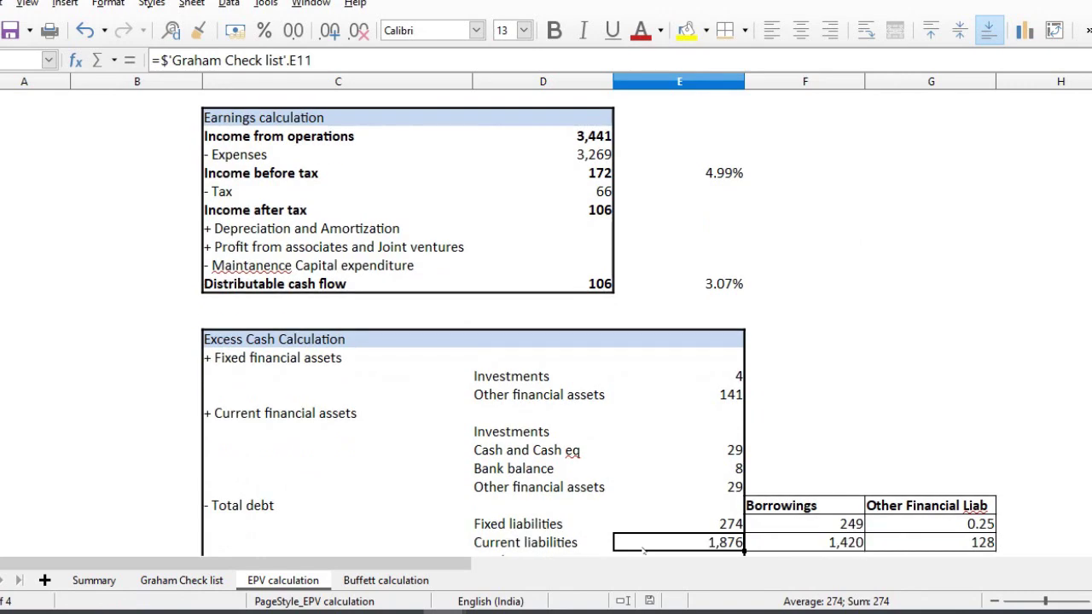
pyautogui.press('Up')
pyautogui.hotkey('shift', 'Down')
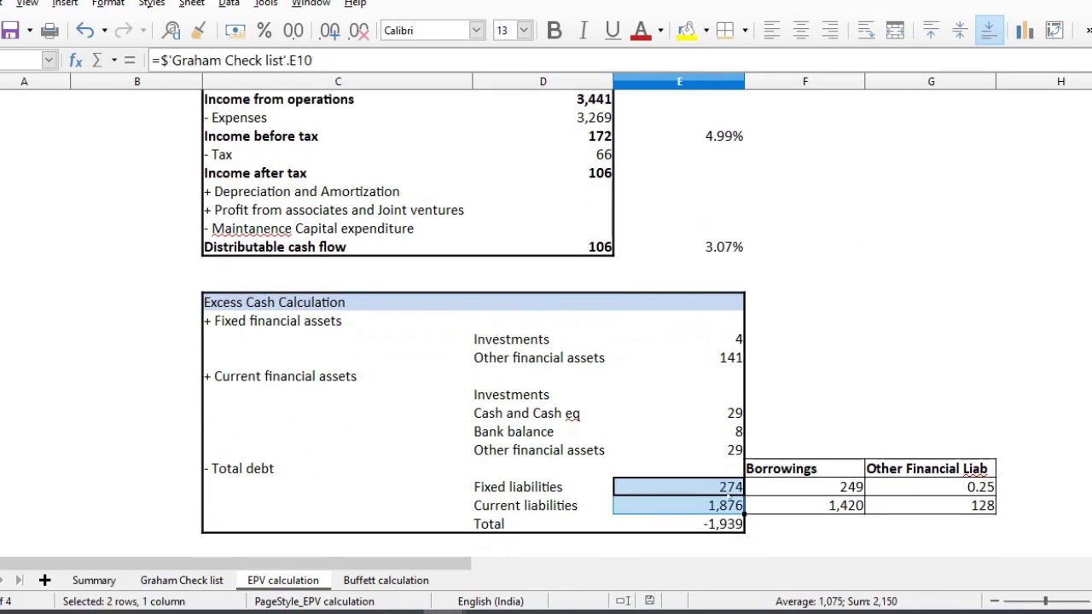
# Examine the borrowings behind the fixed and current liabilities and the excess cash total.
pyautogui.click(819, 490)
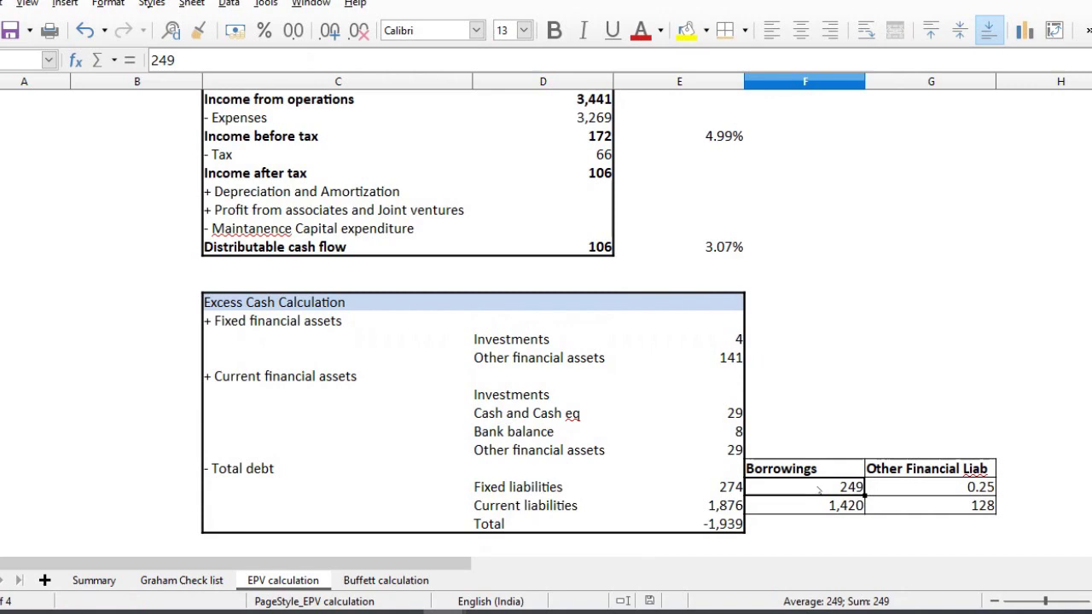
pyautogui.press('Down')
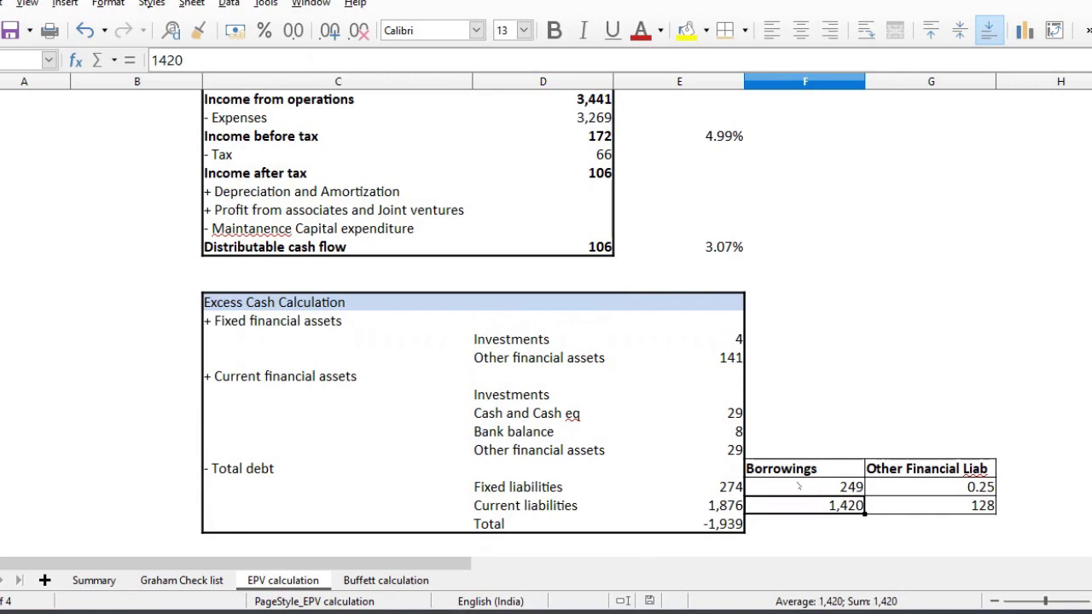
pyautogui.click(799, 486)
pyautogui.click(496, 507)
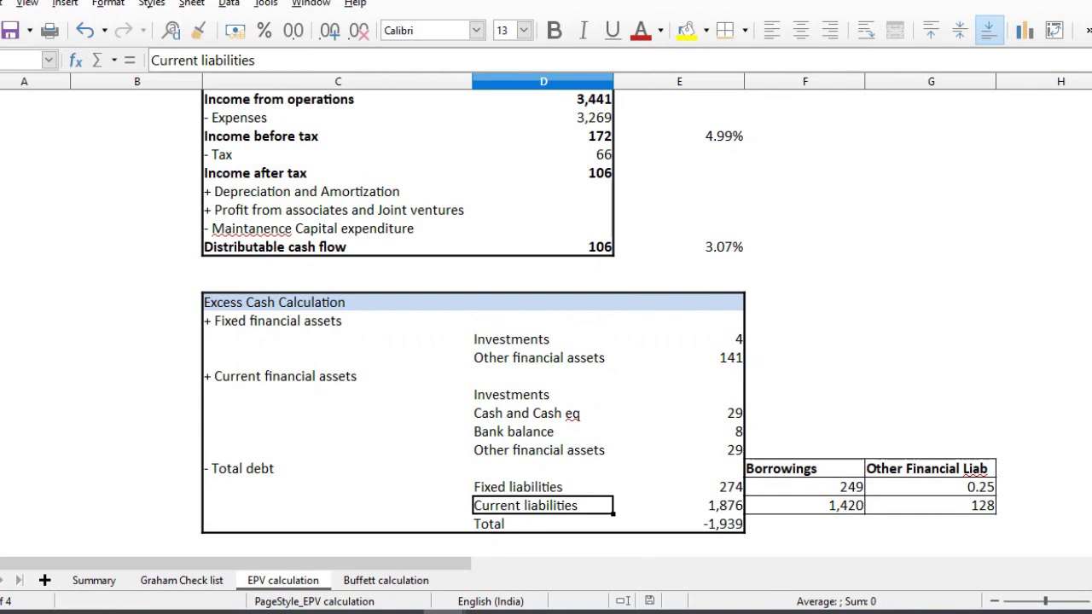
pyautogui.moveTo(2, 487); pyautogui.dragTo(1, 524)
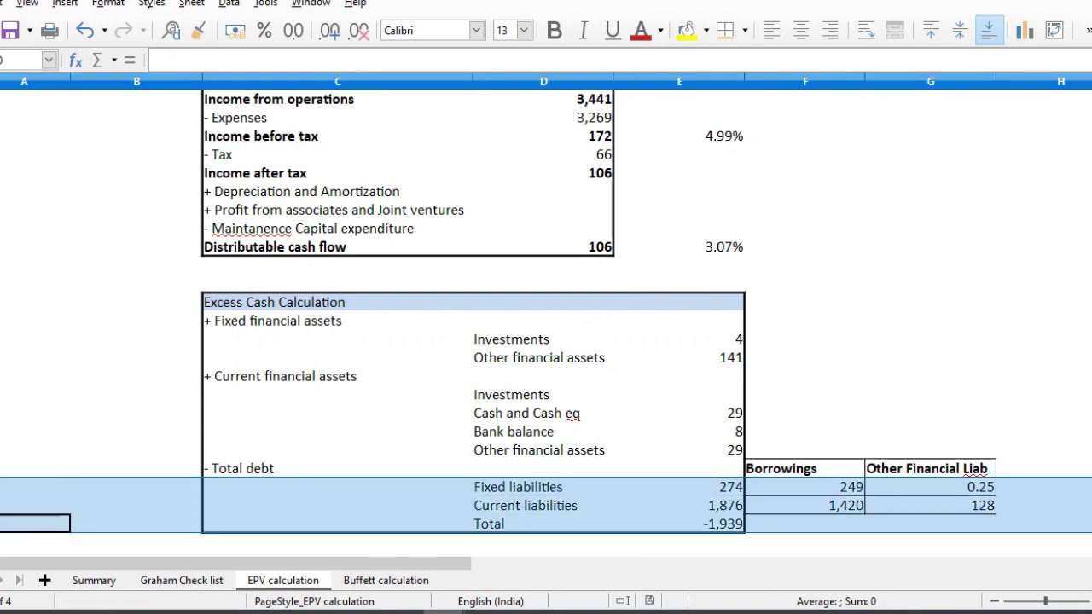
pyautogui.click(809, 492)
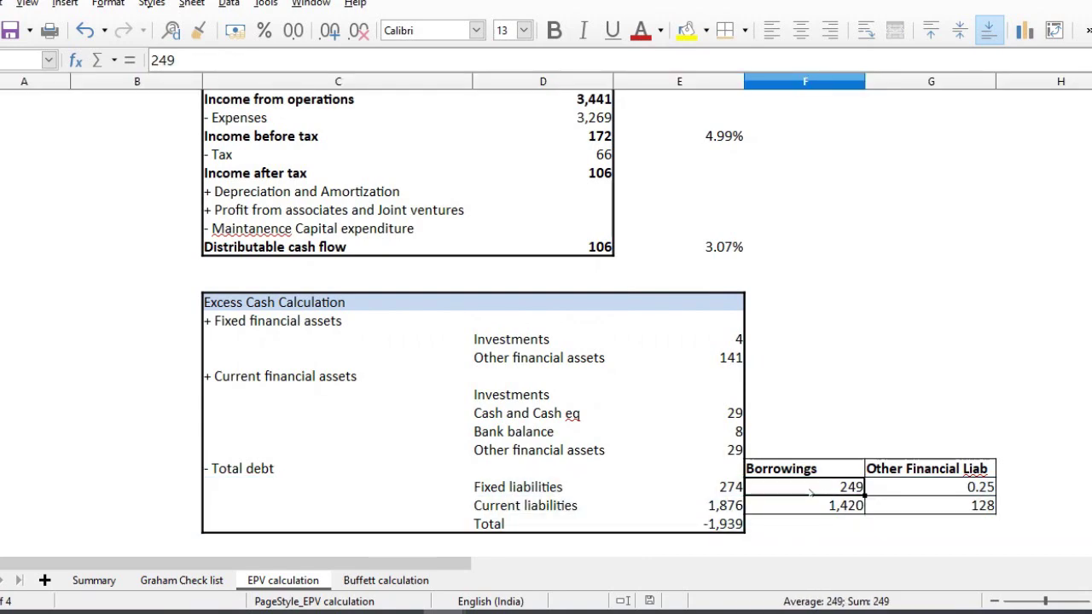
pyautogui.click(806, 509)
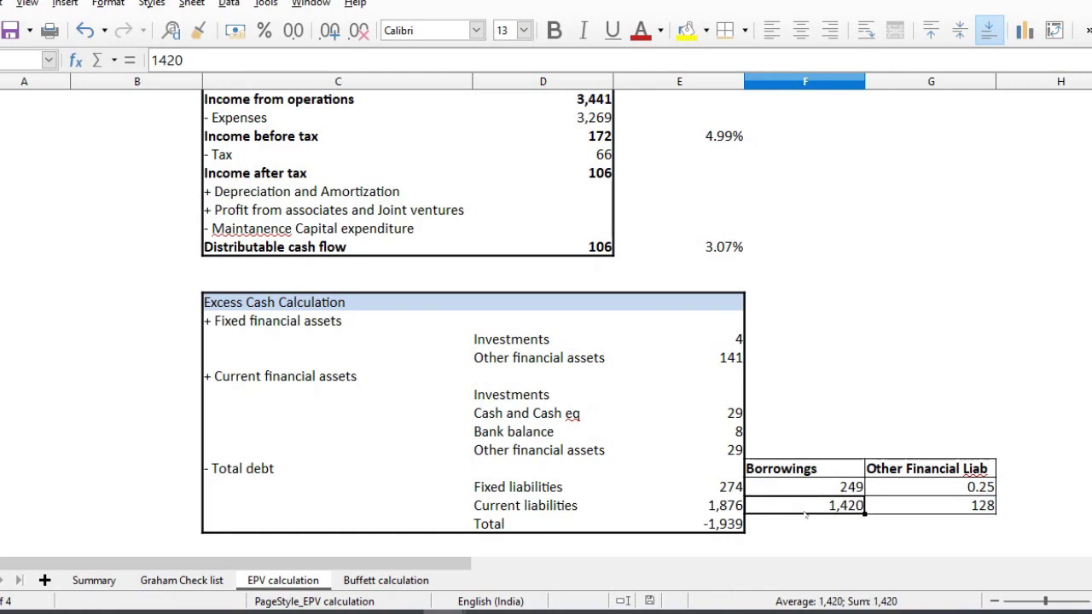
pyautogui.press('Left')
pyautogui.press('Down')
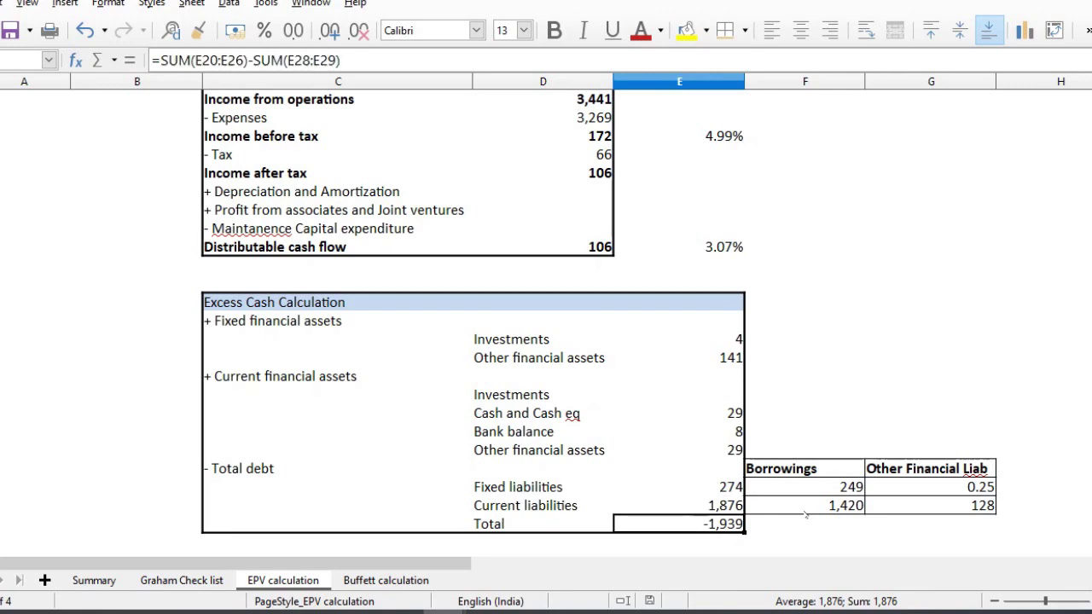
# Examine the Investment needed table, including the excess cash and per share value at the 7.50% rate.
pyautogui.press('Down')
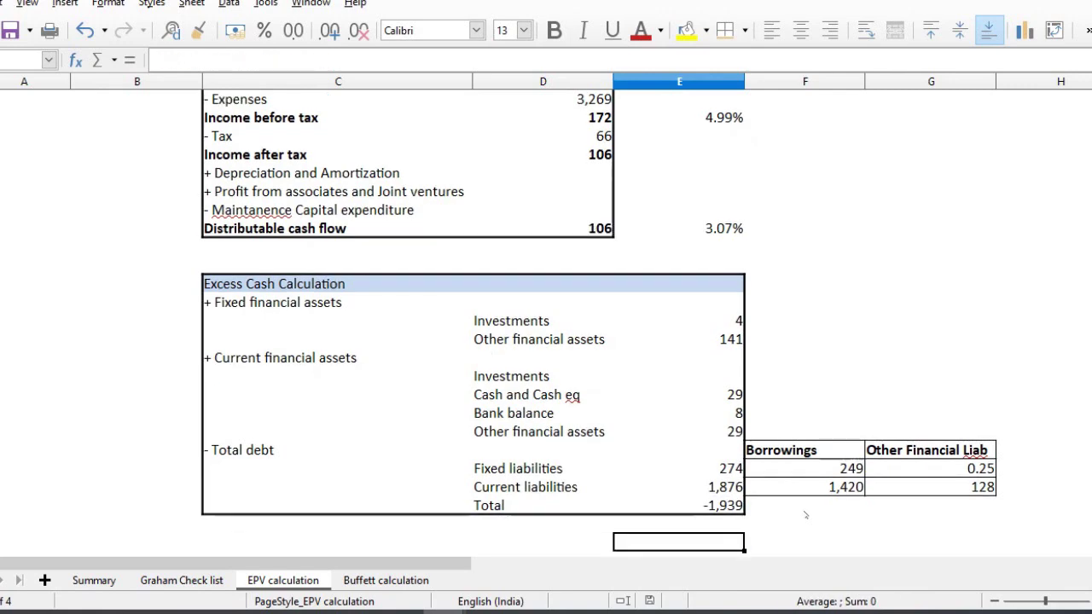
pyautogui.press('Down')
pyautogui.press('Down')
pyautogui.press('Down')
pyautogui.press('Down')
pyautogui.press('Down')
pyautogui.press('Down')
pyautogui.press('Down')
pyautogui.press('Up')
pyautogui.press('Up')
pyautogui.press('Up')
pyautogui.press('Up')
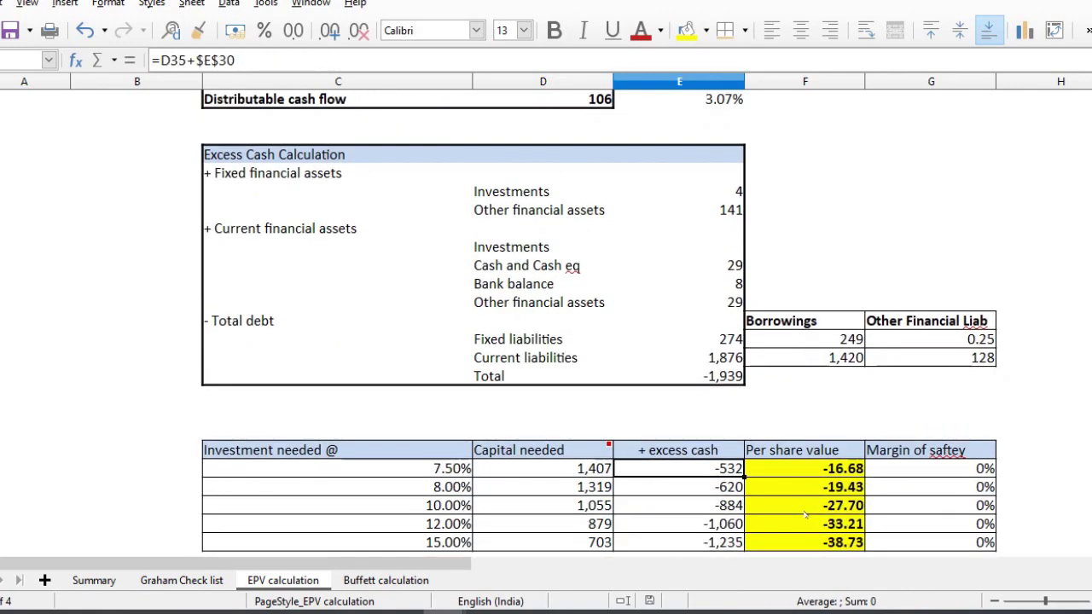
pyautogui.press('Right')
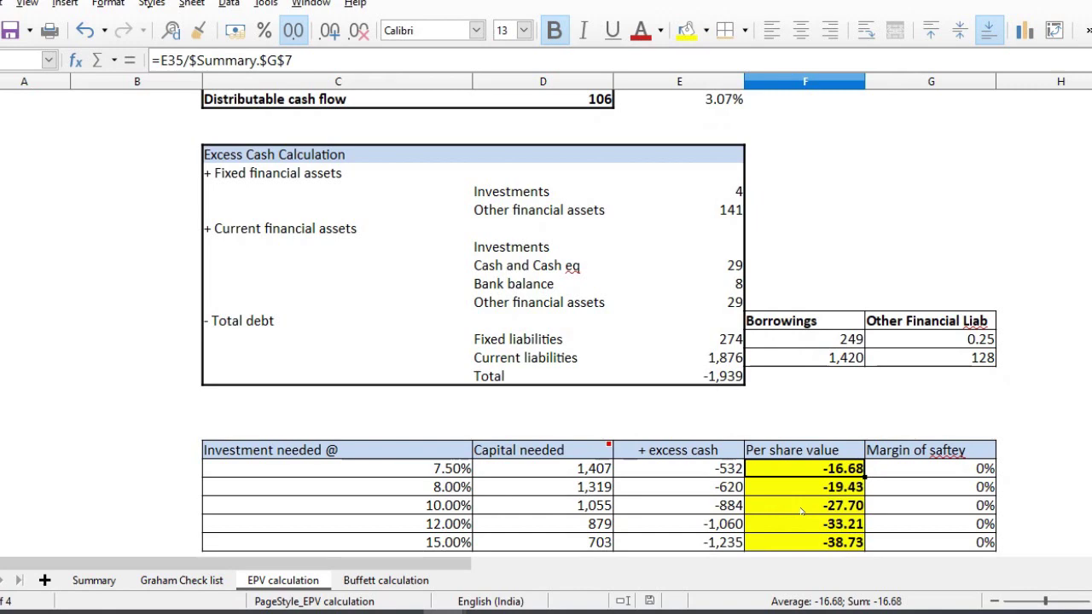
# Clear the fixed and current liabilities values under Total debt and check the per share value at 7.50%.
pyautogui.click(683, 344)
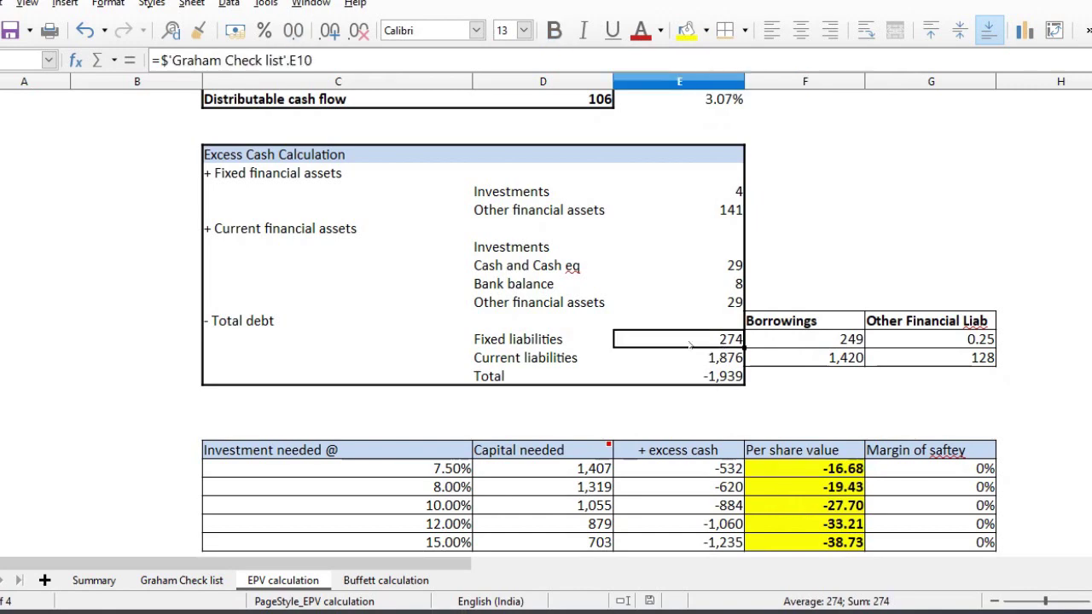
pyautogui.moveTo(689, 344); pyautogui.dragTo(689, 360)
pyautogui.press('Delete')
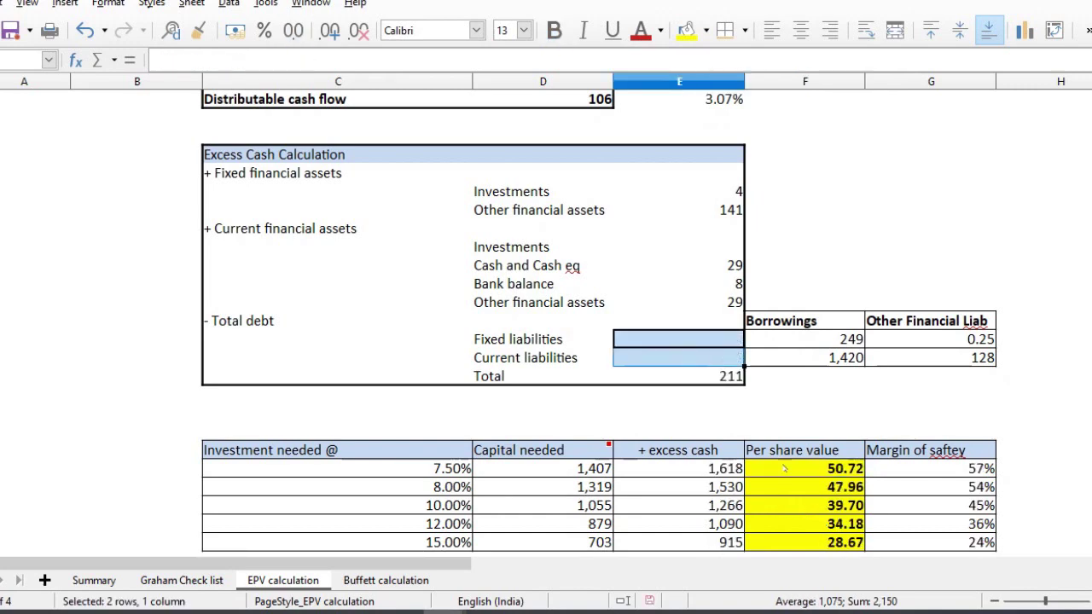
pyautogui.click(860, 468)
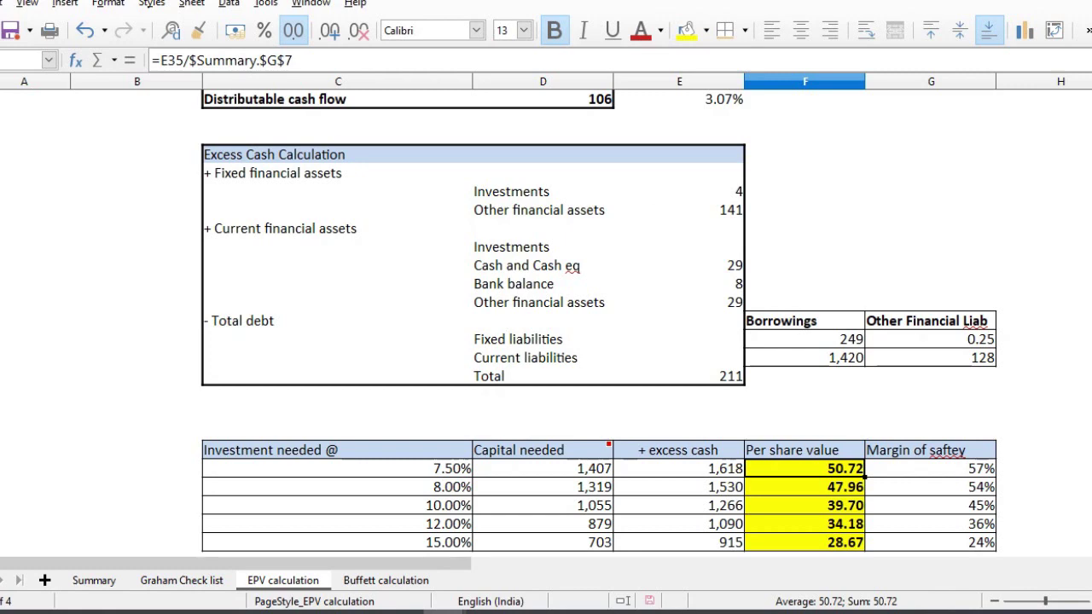
# Open the Buffett calculation sheet and examine the rows from current market price to free cash flow every year and its percentage.
pyautogui.hotkey('ctrl', 'pagedown')
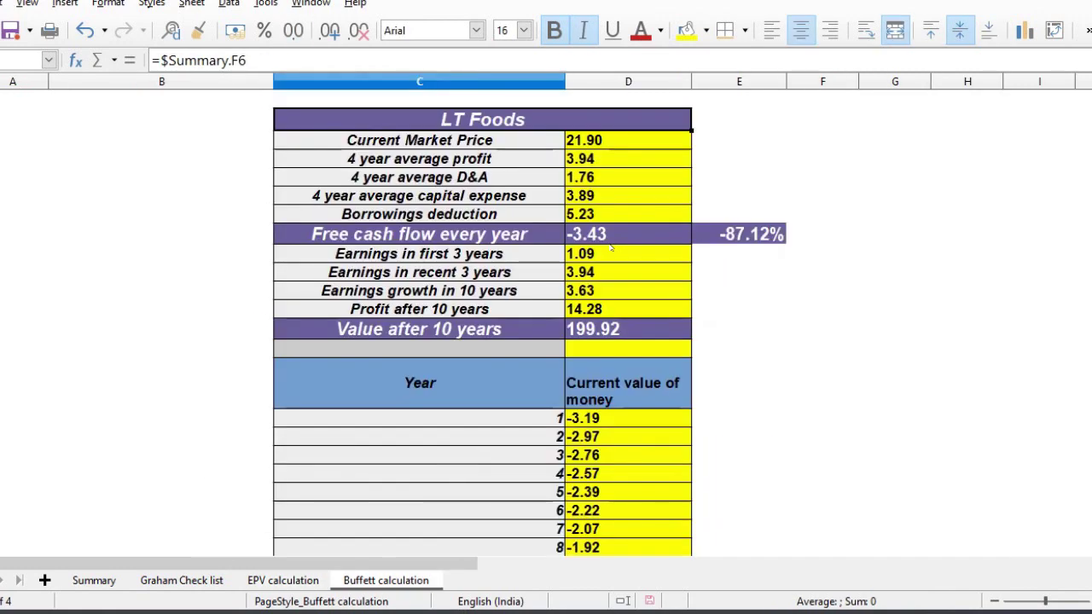
pyautogui.click(614, 142)
pyautogui.click(606, 166)
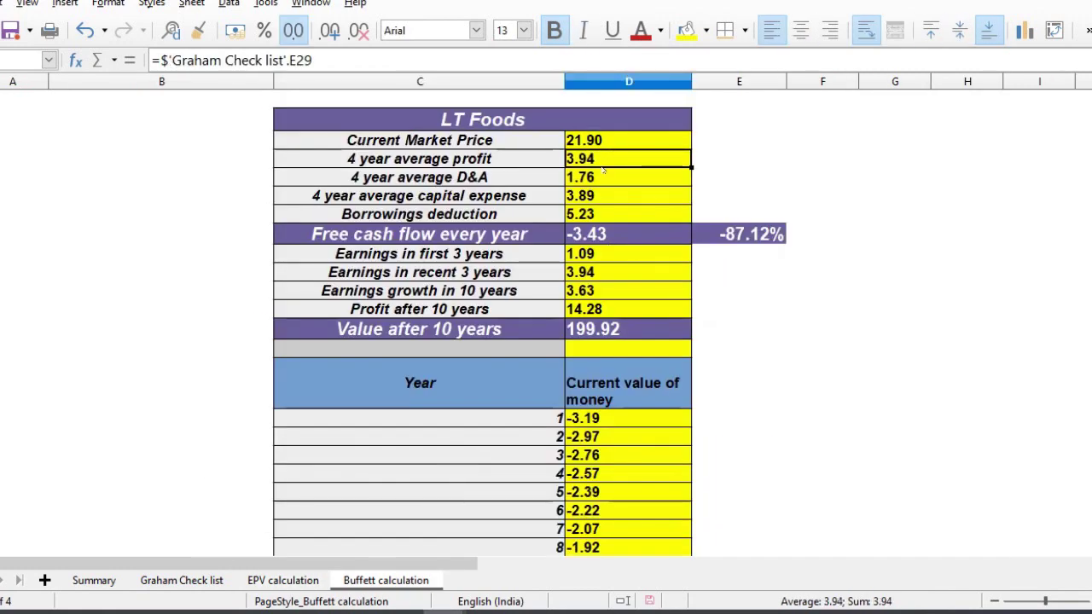
pyautogui.click(596, 179)
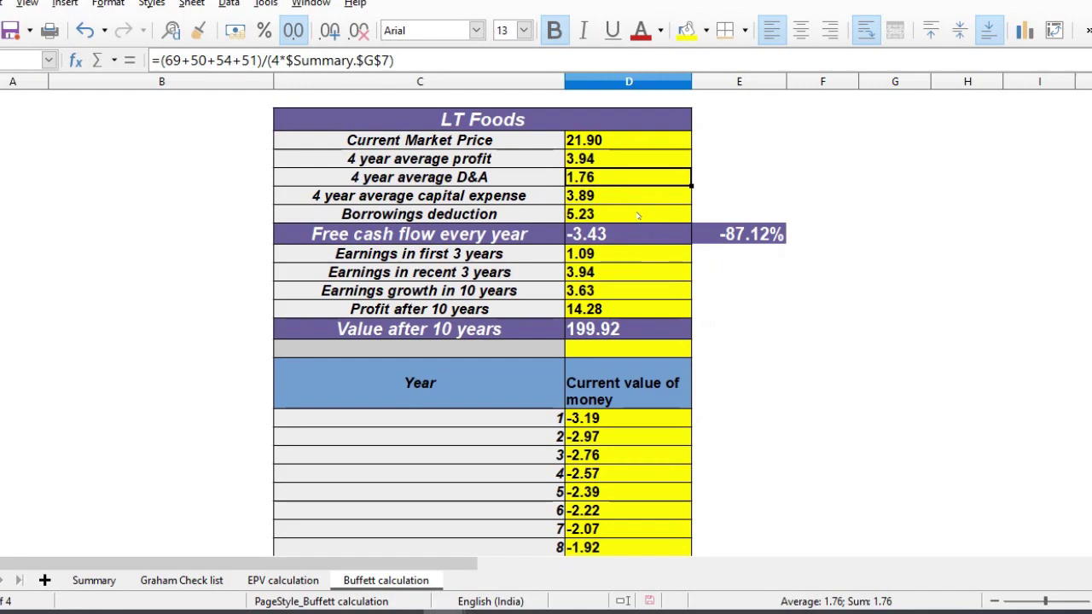
pyautogui.press('Down')
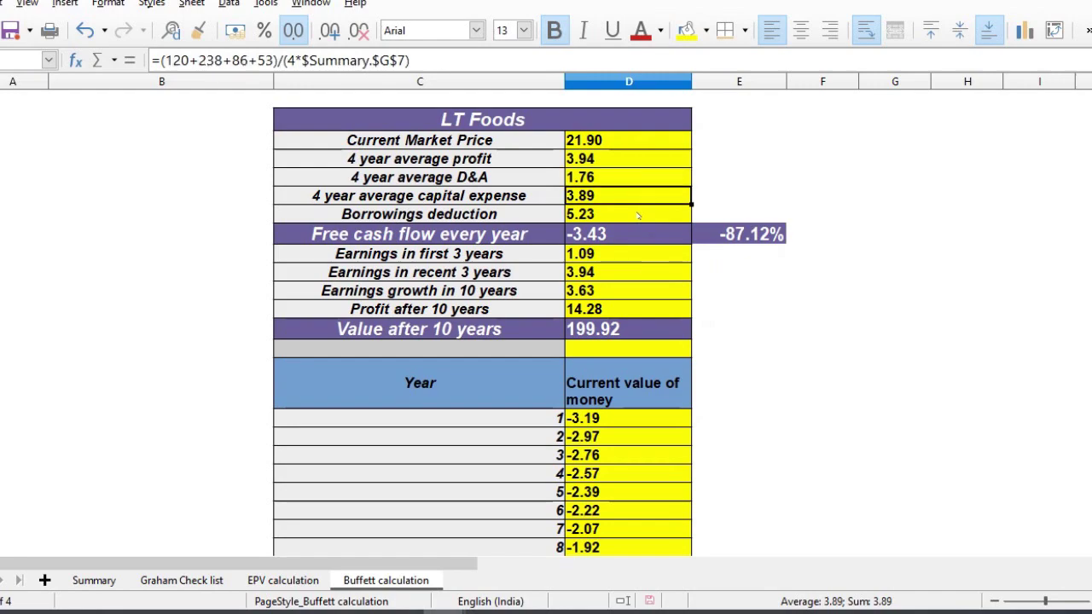
pyautogui.press('Down')
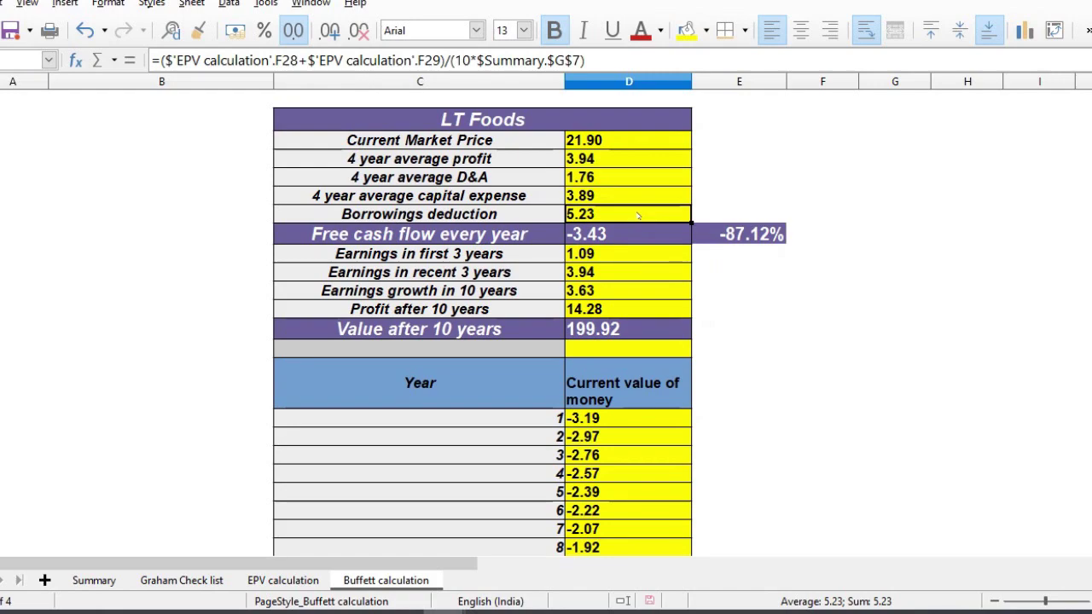
pyautogui.press('Down')
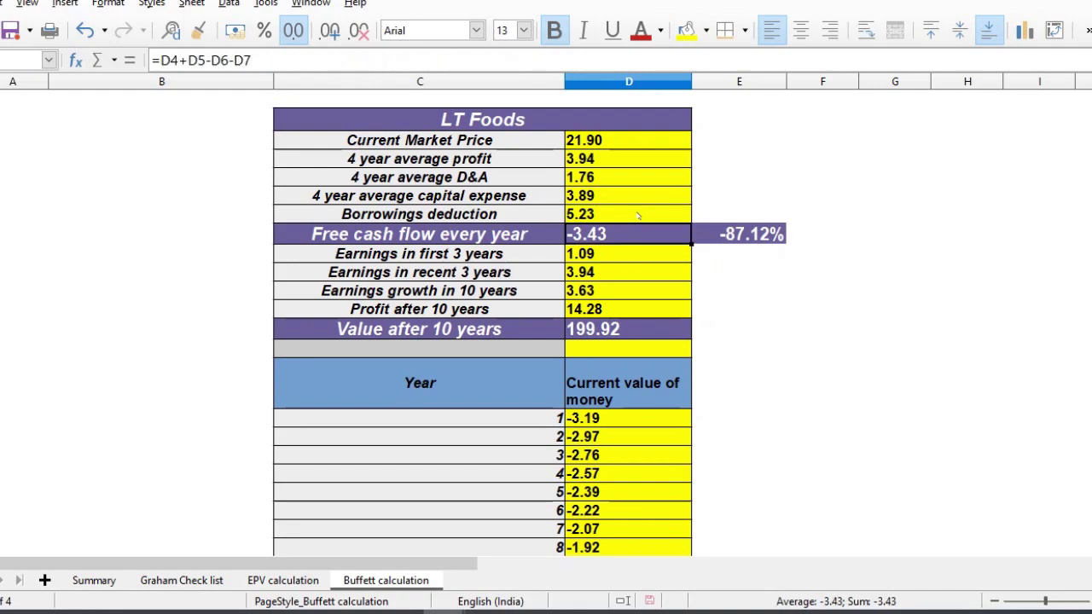
pyautogui.press('Right')
pyautogui.press('Left')
pyautogui.press('Right')
pyautogui.press('Left')
# Examine the earnings, earnings growth and profit rows down to the value after 10 years.
pyautogui.press('Down')
pyautogui.press('Down')
pyautogui.press('Down')
pyautogui.press('Down')
pyautogui.press('Down')
pyautogui.press('Down')
pyautogui.press('Down')
pyautogui.press('Down')
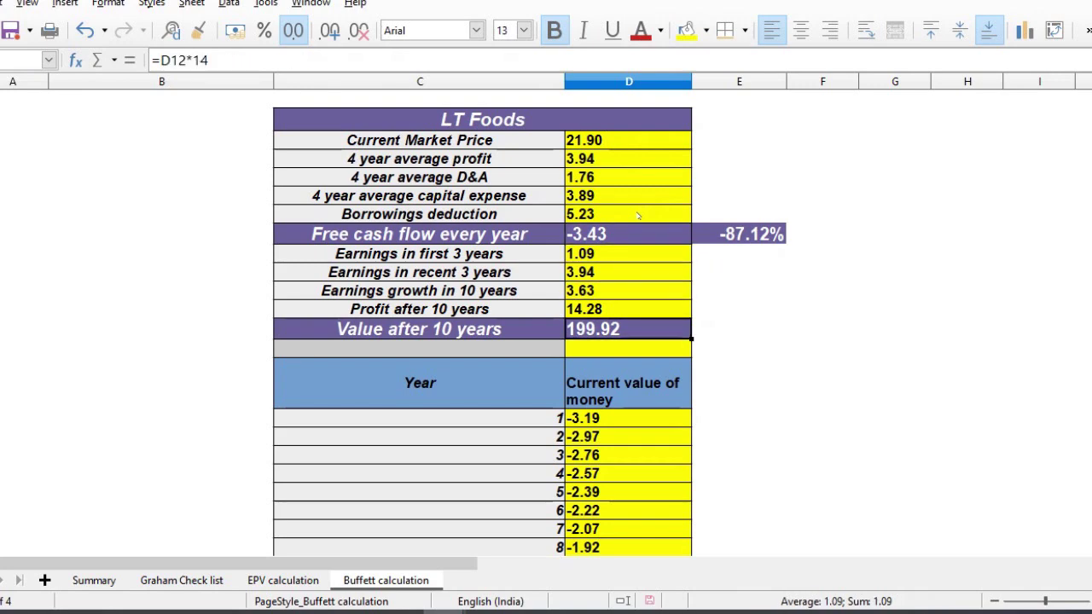
# Examine the discounted values for years 1 to 10, the summed current value and the price discount.
pyautogui.press('Down')
pyautogui.press('Down')
pyautogui.press('Down')
pyautogui.press('Down')
pyautogui.press('Down')
pyautogui.press('Down')
pyautogui.press('Down')
pyautogui.press('Down')
pyautogui.press('Down')
pyautogui.press('Down')
pyautogui.press('Down')
pyautogui.press('Down')
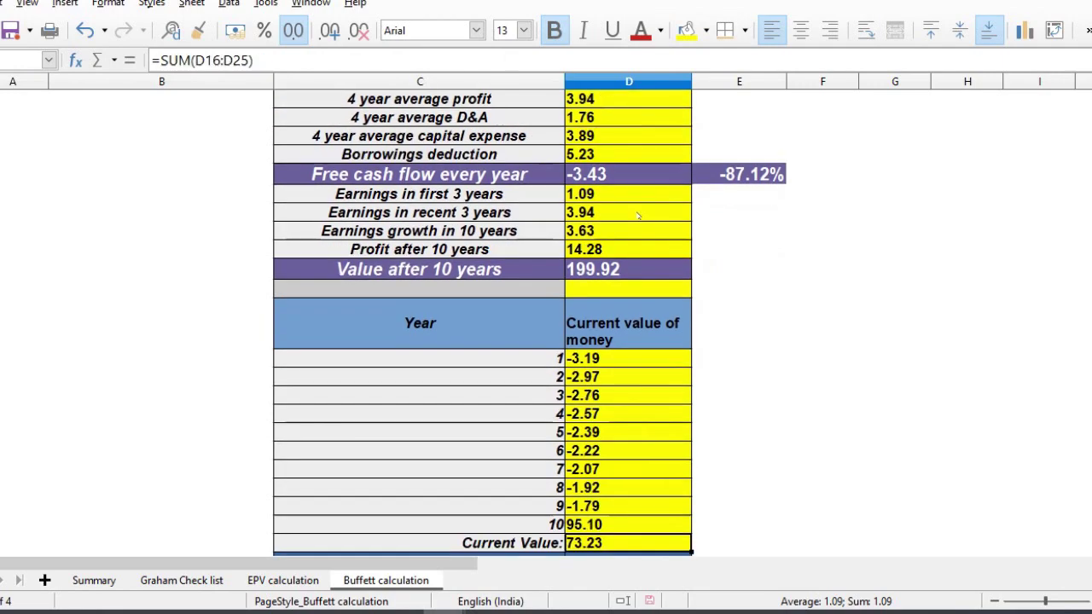
pyautogui.press('Up')
pyautogui.press('Up')
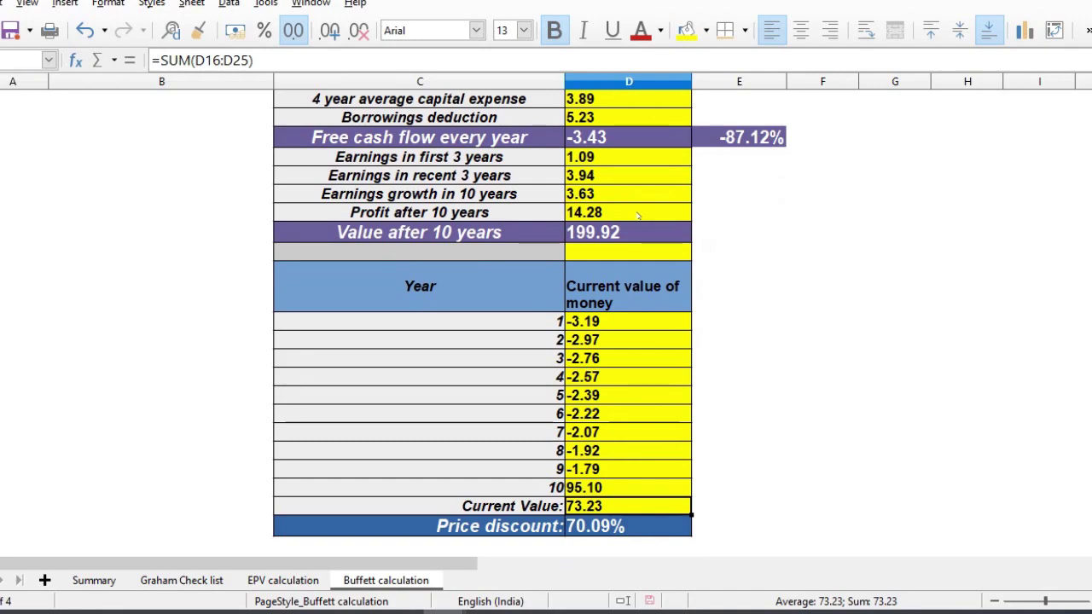
# Return to the beginning of the Buffett calculation and recheck the average D&A, capital expense and borrowings deduction formulas.
pyautogui.press('Up')
pyautogui.press('Up')
pyautogui.press('Up')
pyautogui.press('Up')
pyautogui.press('Up')
pyautogui.press('Up')
pyautogui.press('Up')
pyautogui.press('Up')
pyautogui.press('Up')
pyautogui.press('Up')
pyautogui.press('Up')
pyautogui.press('Up')
pyautogui.press('Up')
pyautogui.press('Up')
pyautogui.press('Up')
pyautogui.press('Up')
pyautogui.press('Up')
pyautogui.press('Up')
pyautogui.press('Up')
pyautogui.press('Up')
pyautogui.press('Down')
pyautogui.press('Down')
pyautogui.press('Down')
pyautogui.press('Down')
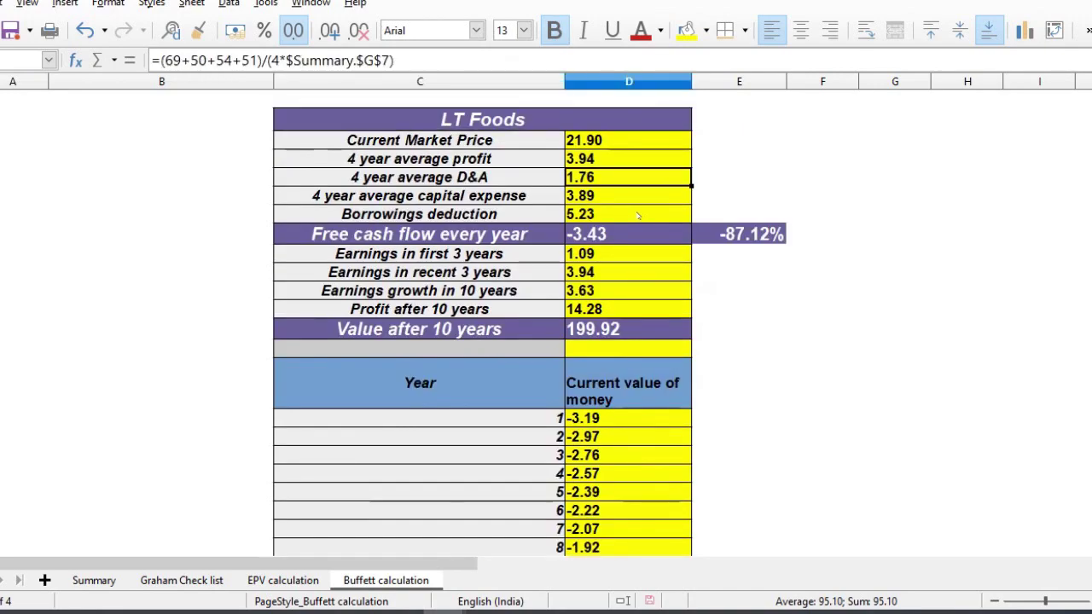
pyautogui.press('Down')
pyautogui.press('Down')
pyautogui.press('Up')
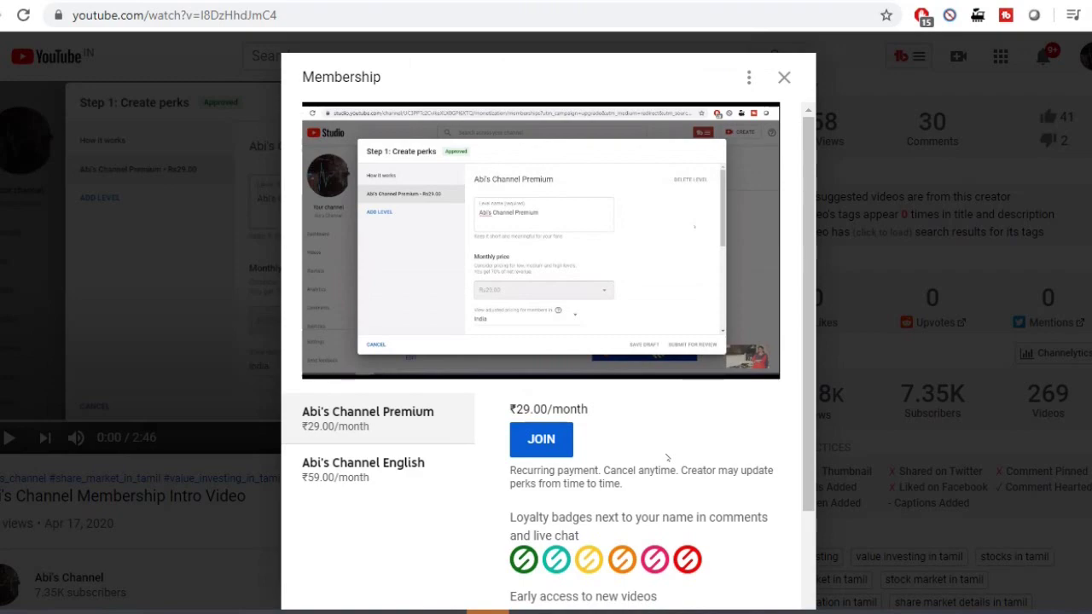
# Compare the Premium and English membership levels in the YouTube Membership dialog, finishing with the English level selected.
pyautogui.click(454, 474)
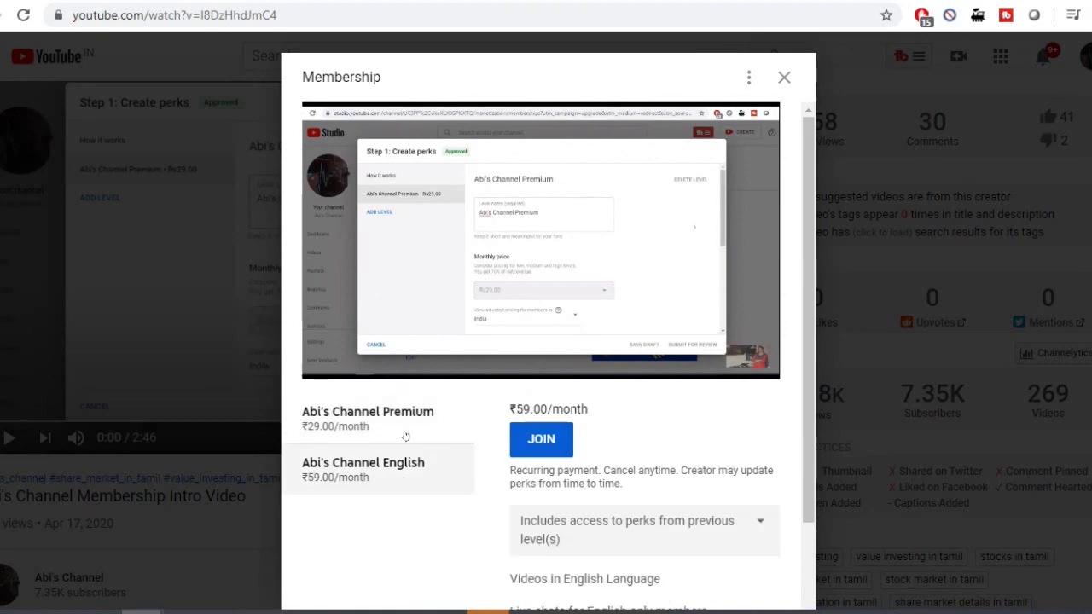
pyautogui.click(406, 436)
pyautogui.click(377, 478)
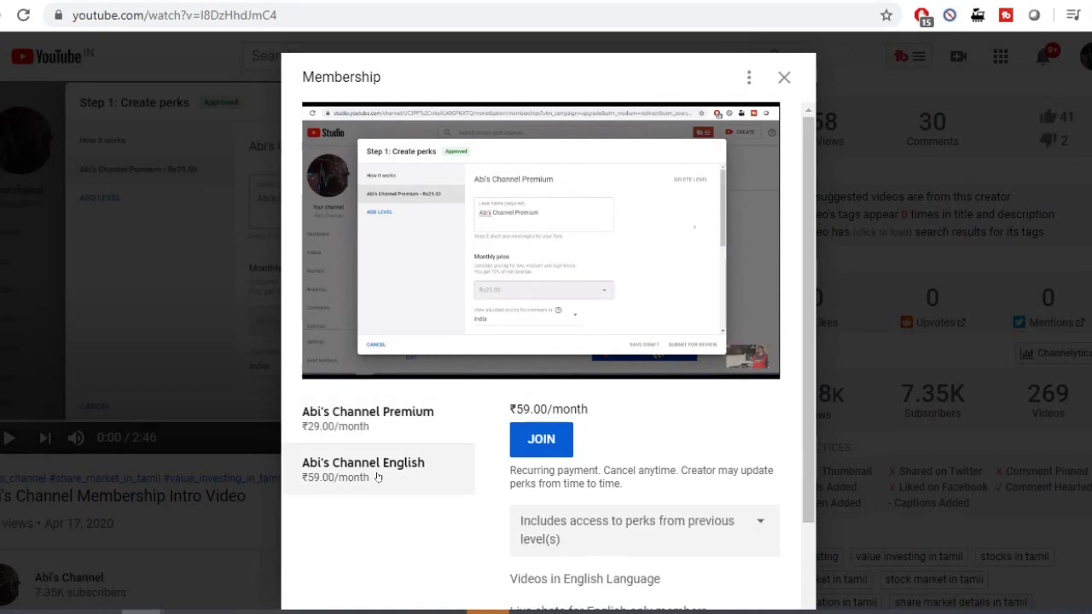